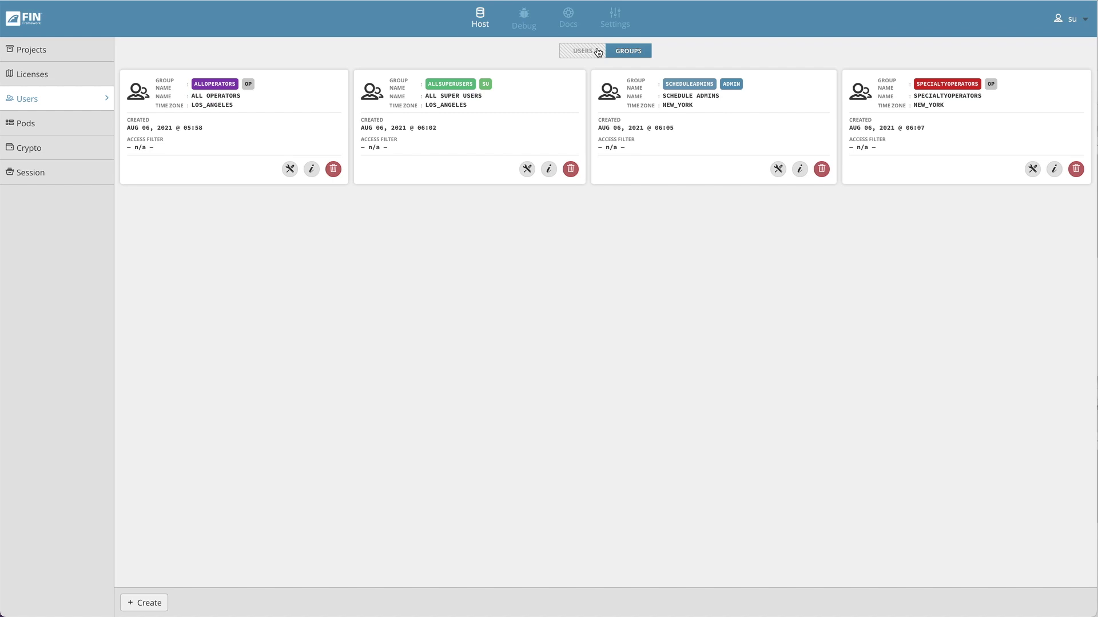
- Switch the Host Users page to the user tiles with their coloured group badges
left_click(598, 52)
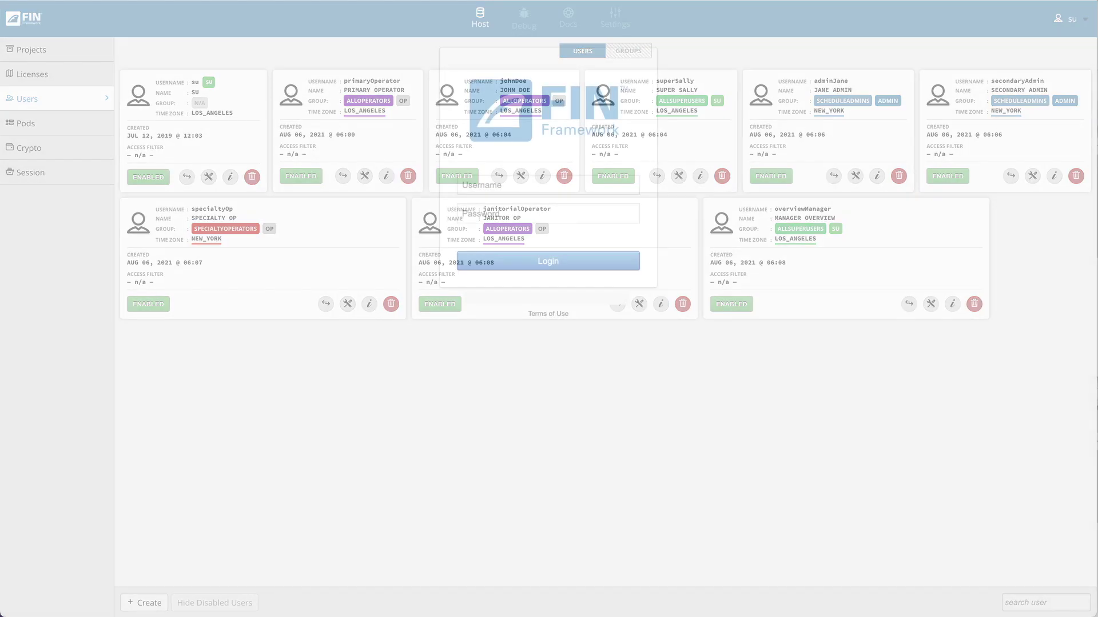
- Log back in to FIN Framework with the superuser account and its password
left_click(548, 185)
type("su")
key("Tab")
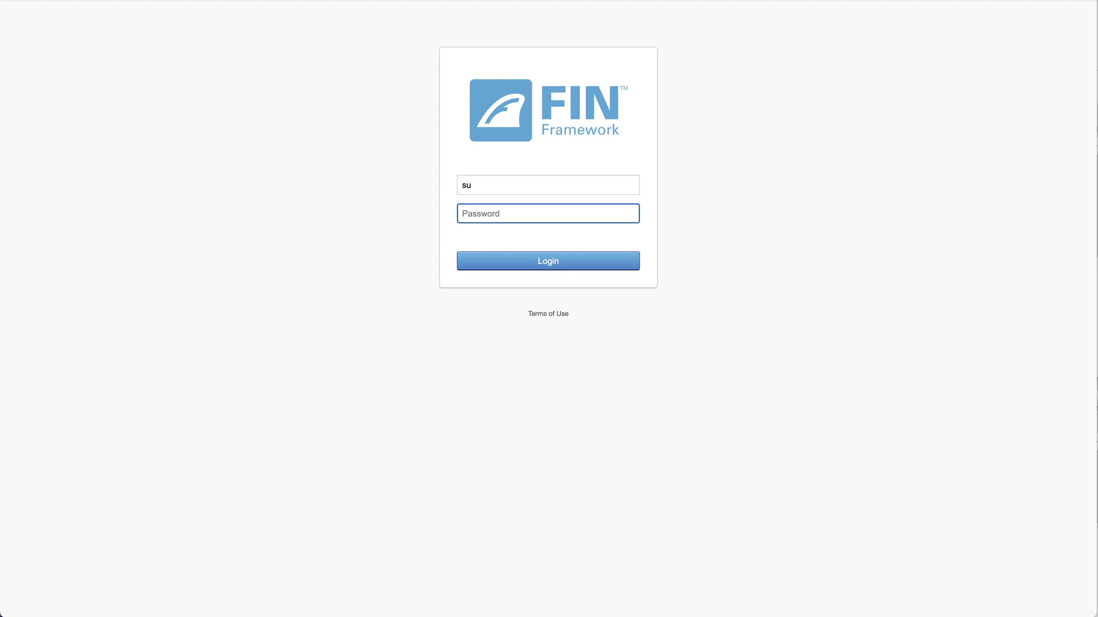
type("••••••••••")
key("Return")
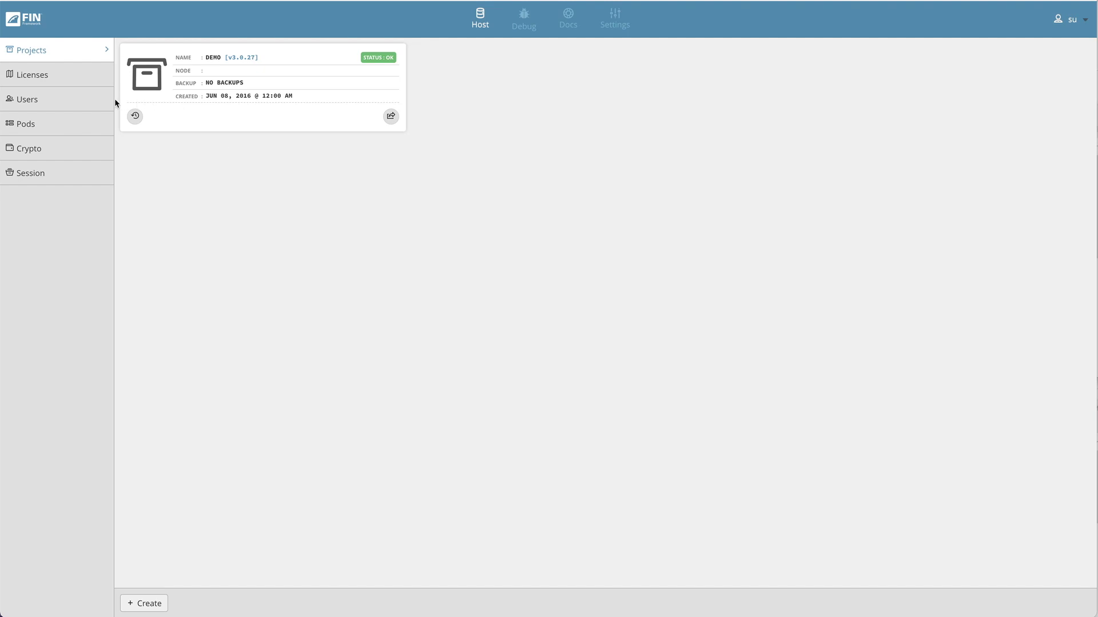
- Go through the app launcher to the Host app's Users page
left_click(88, 100)
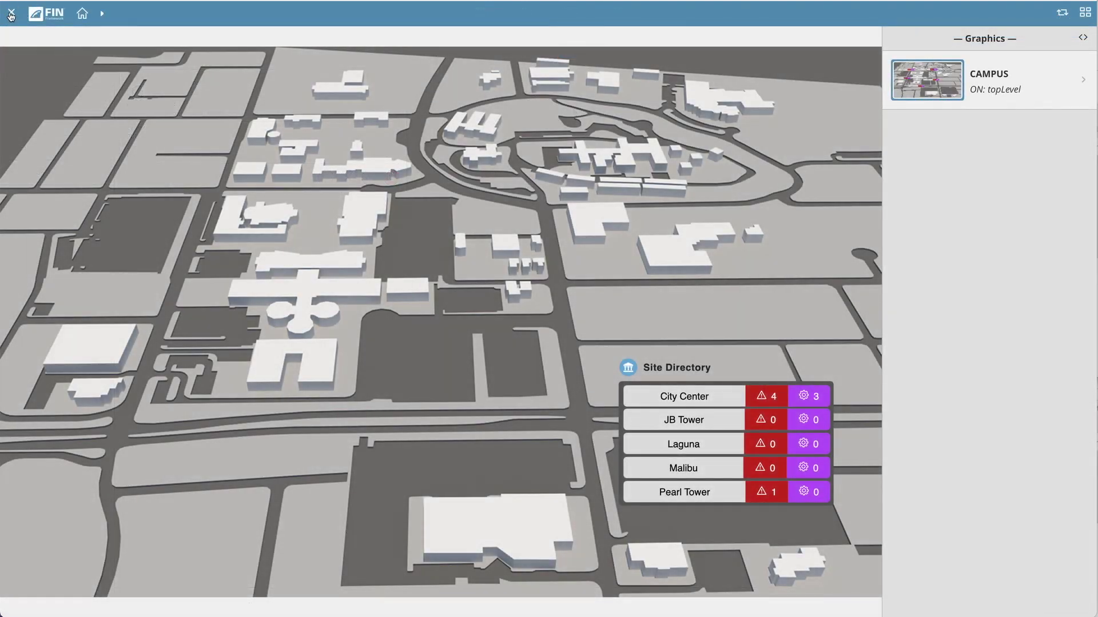
left_click(13, 15)
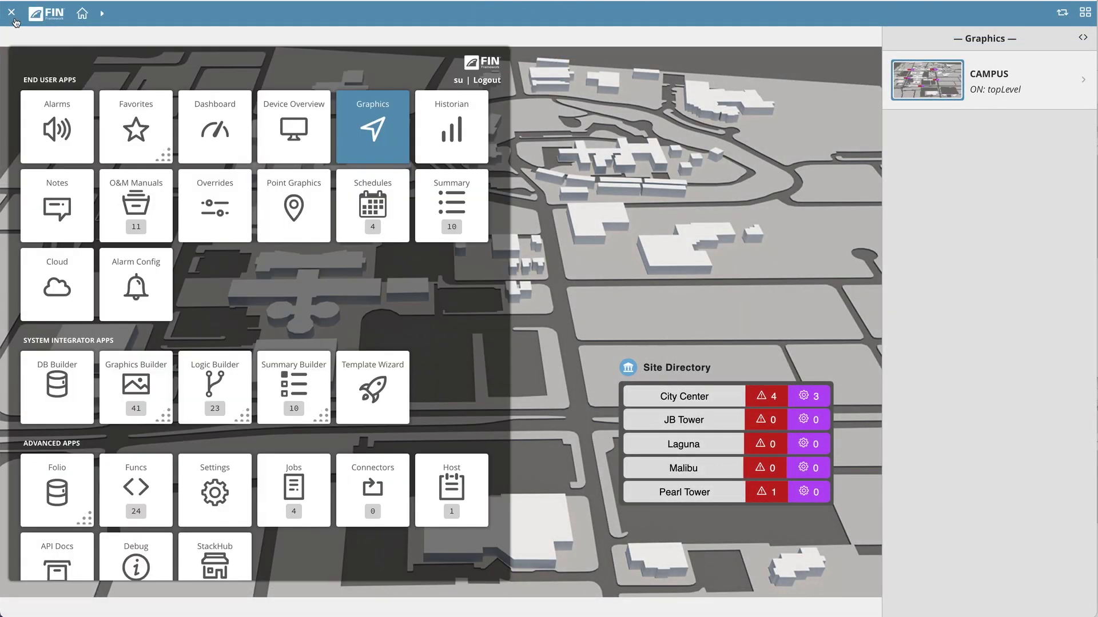
scroll(394, 377, "down", 1)
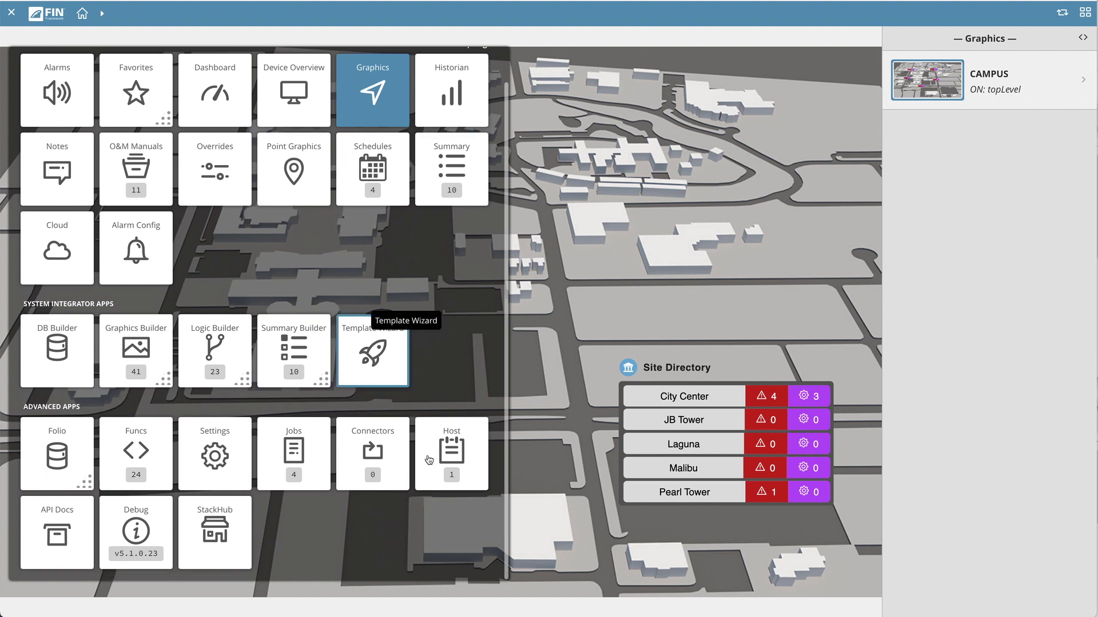
left_click(470, 464)
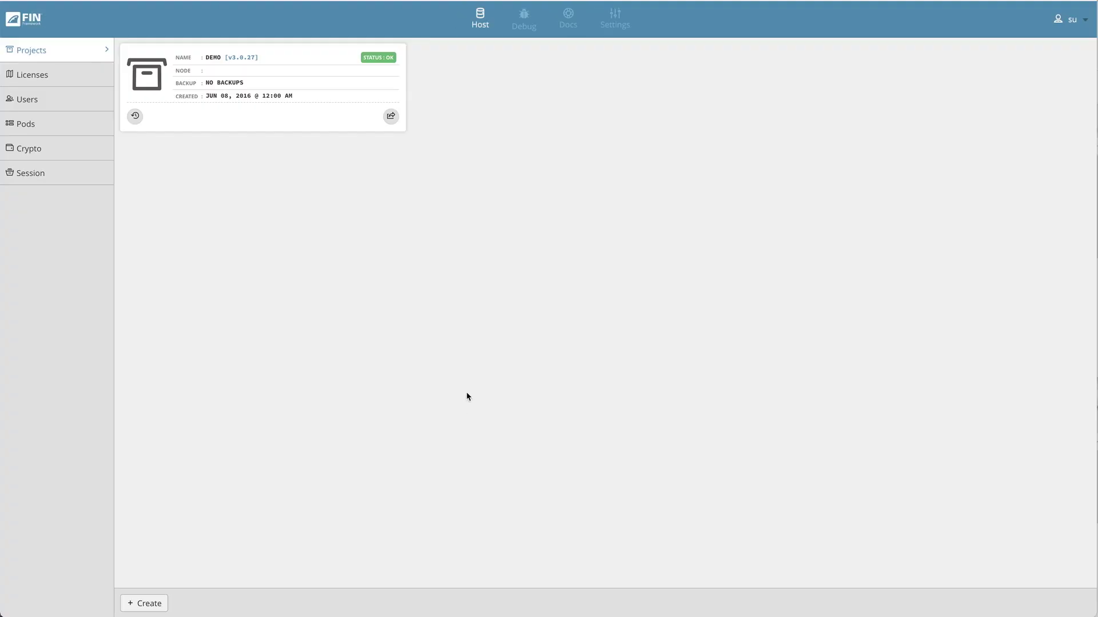
left_click(25, 101)
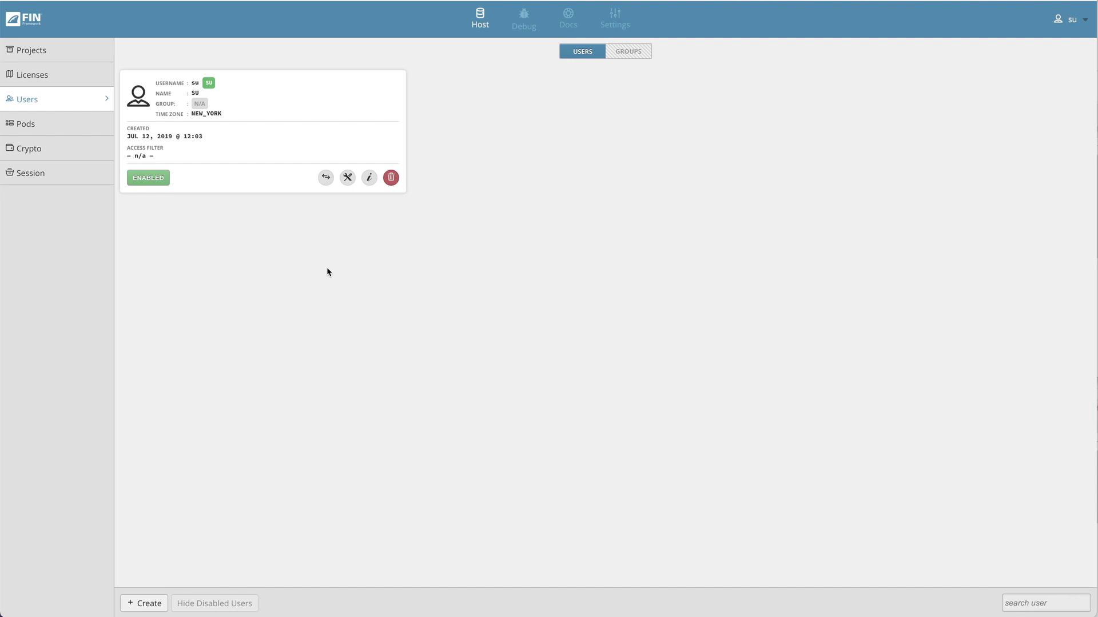
- Start a new group with short name allOperators, name All Operators and the Operator role
left_click(629, 54)
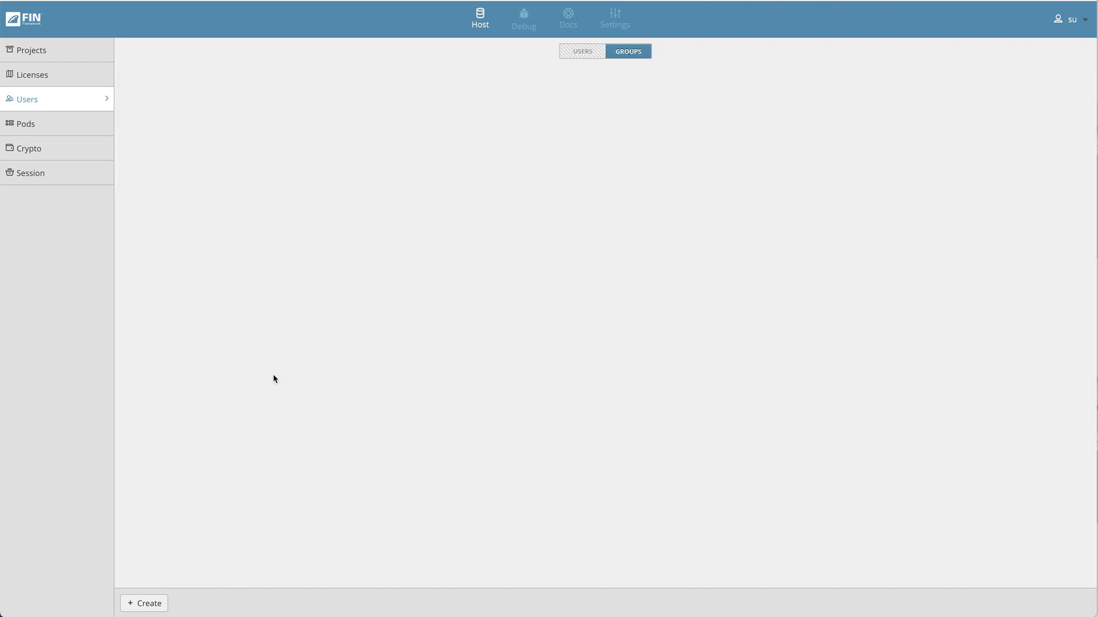
left_click(152, 610)
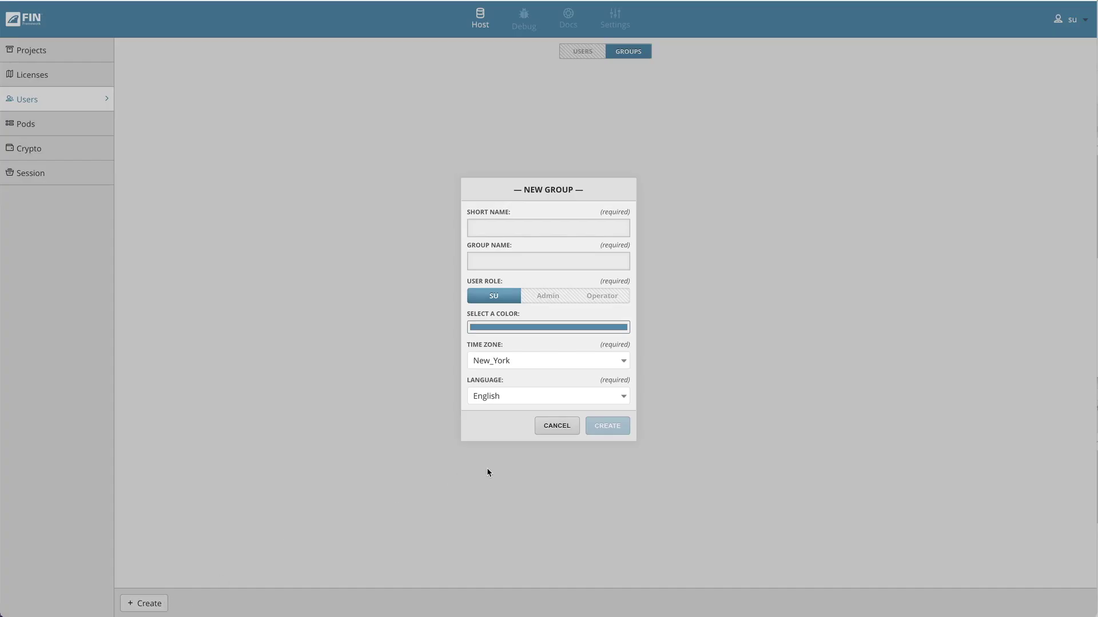
type("allOperatorsAll O")
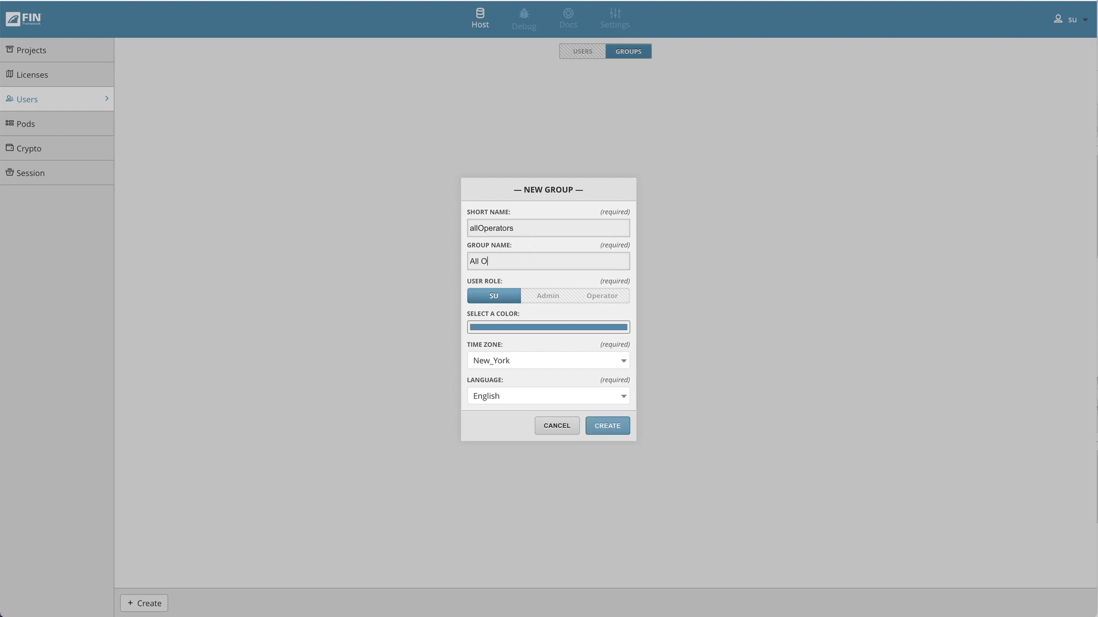
type("perators")
left_click(598, 298)
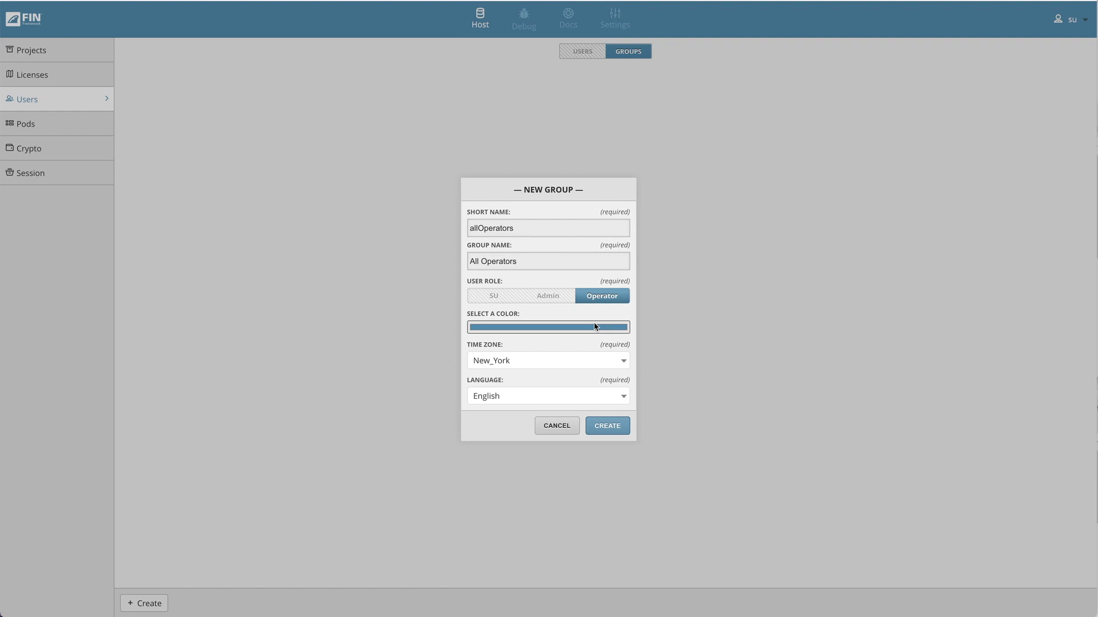
- Set the new group's colour to purple
left_click(596, 327)
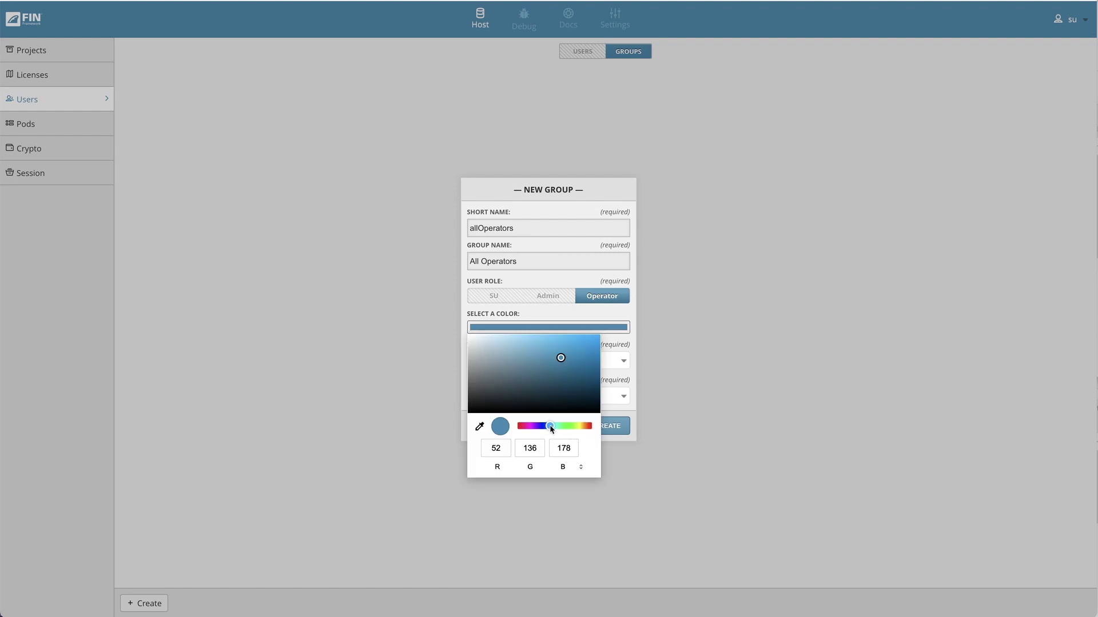
left_click_drag(550, 428, 533, 427)
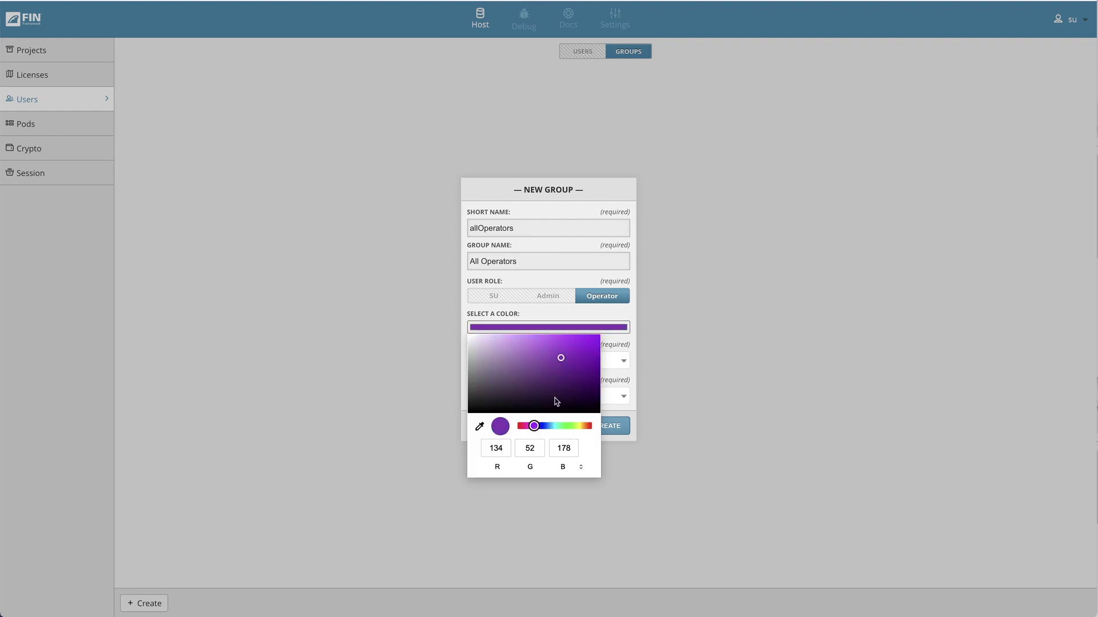
left_click(607, 311)
- Set the group's time zone to Los_Angeles, keeping English as the language
left_click(621, 361)
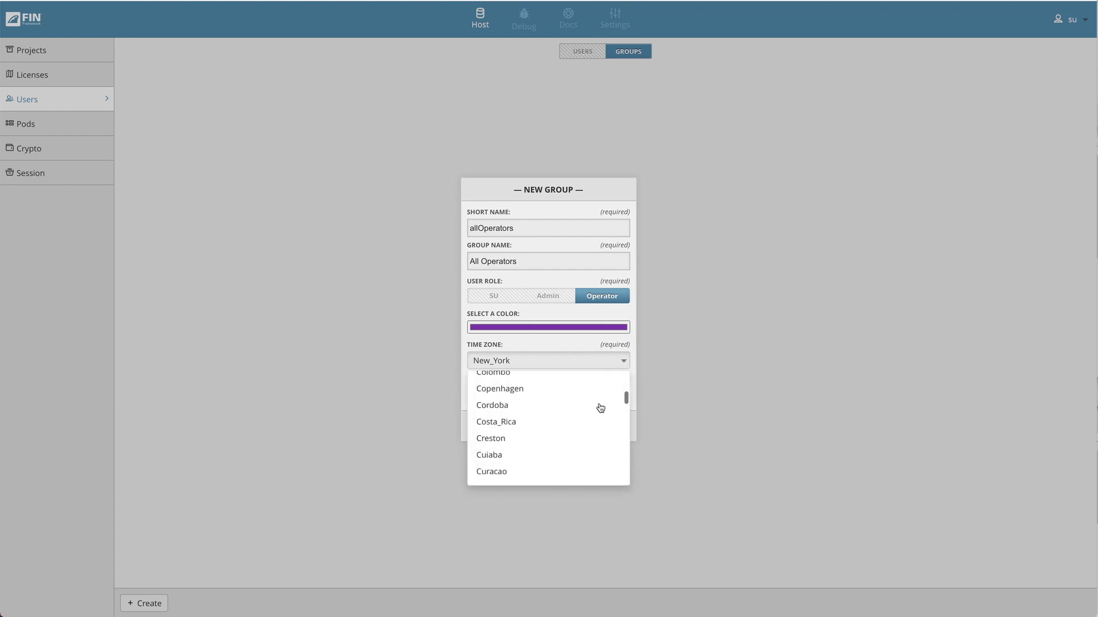
scroll(600, 412, "down", 20)
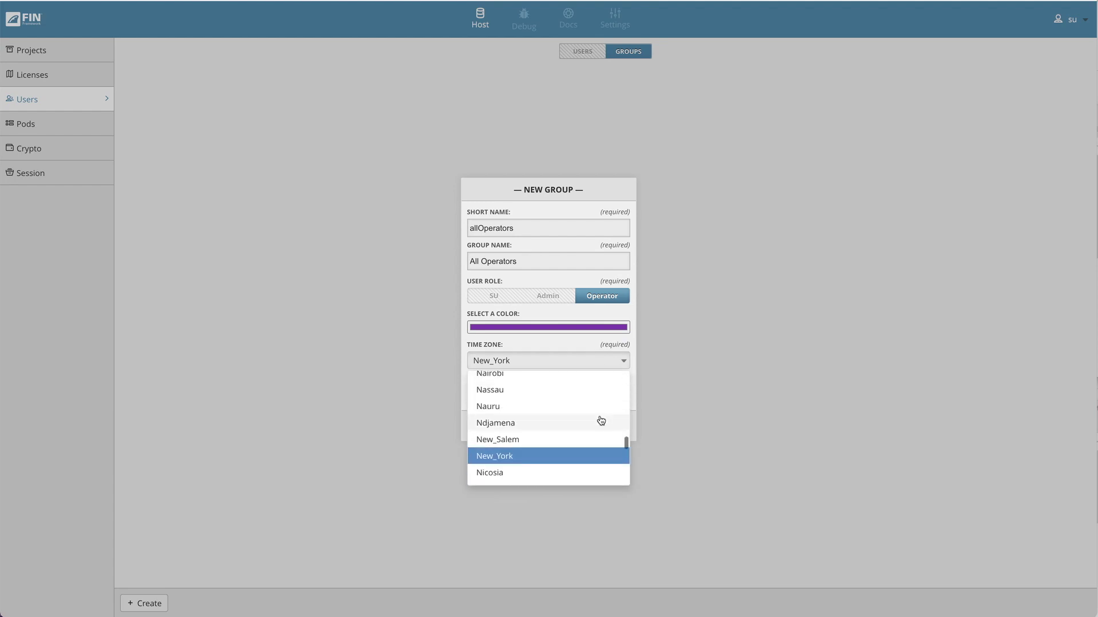
scroll(600, 421, "up", 15)
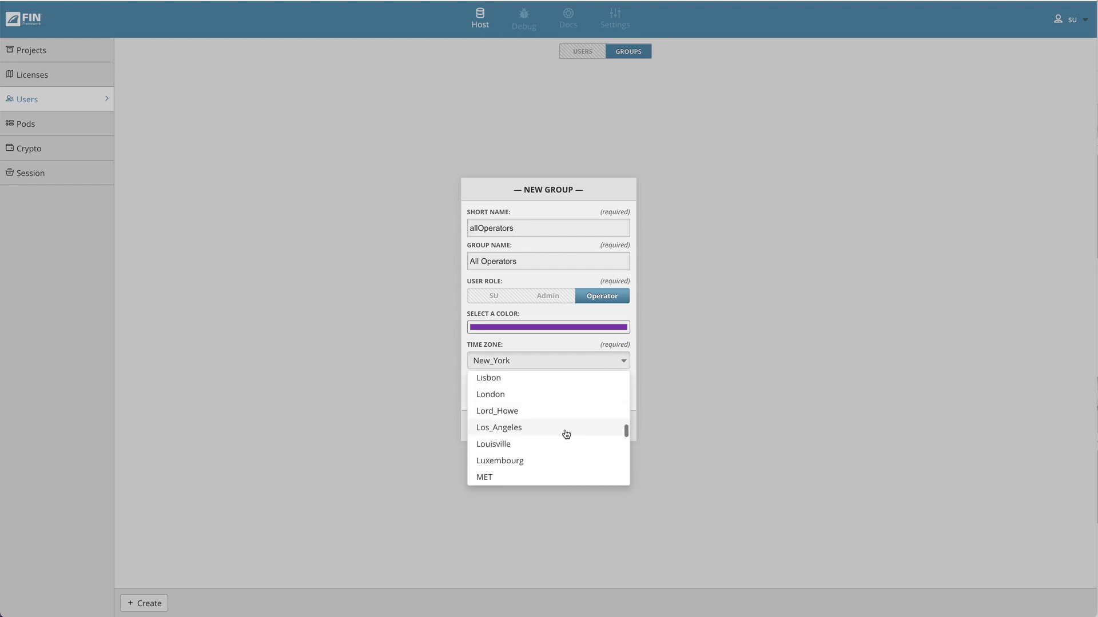
left_click(566, 429)
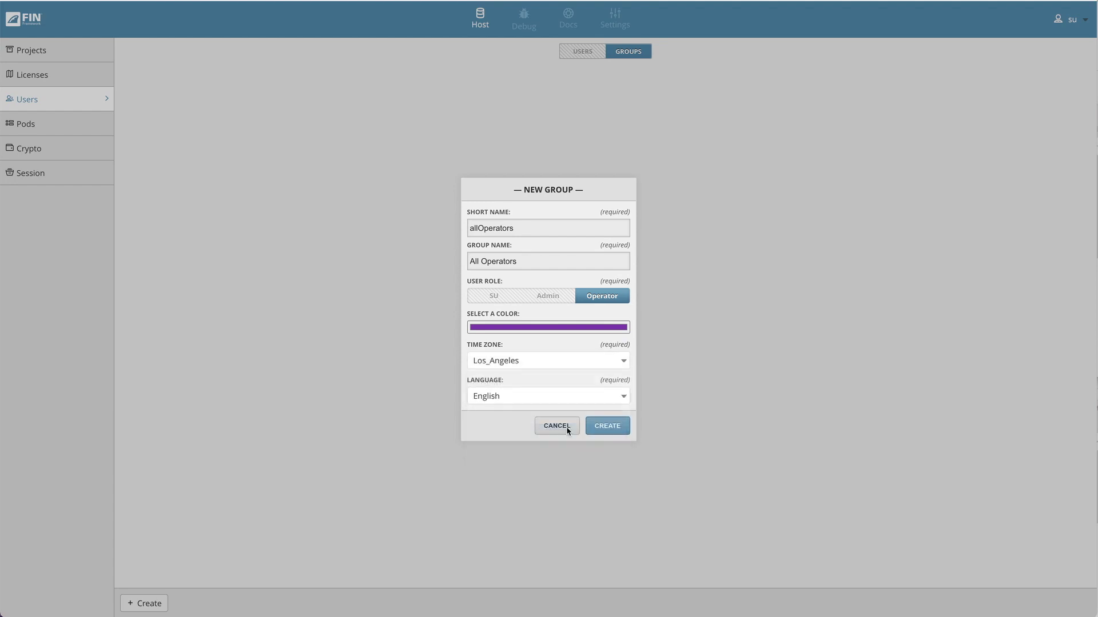
left_click(606, 395)
left_click(609, 396)
- Create the All Operators group and open its settings for editing
left_click(611, 427)
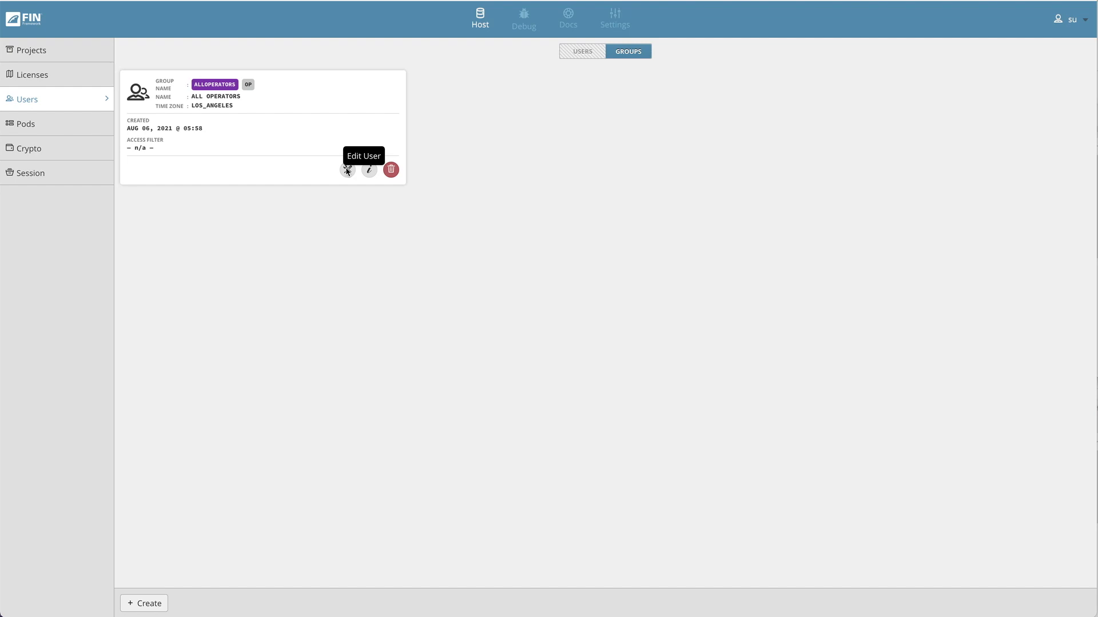
left_click(347, 170)
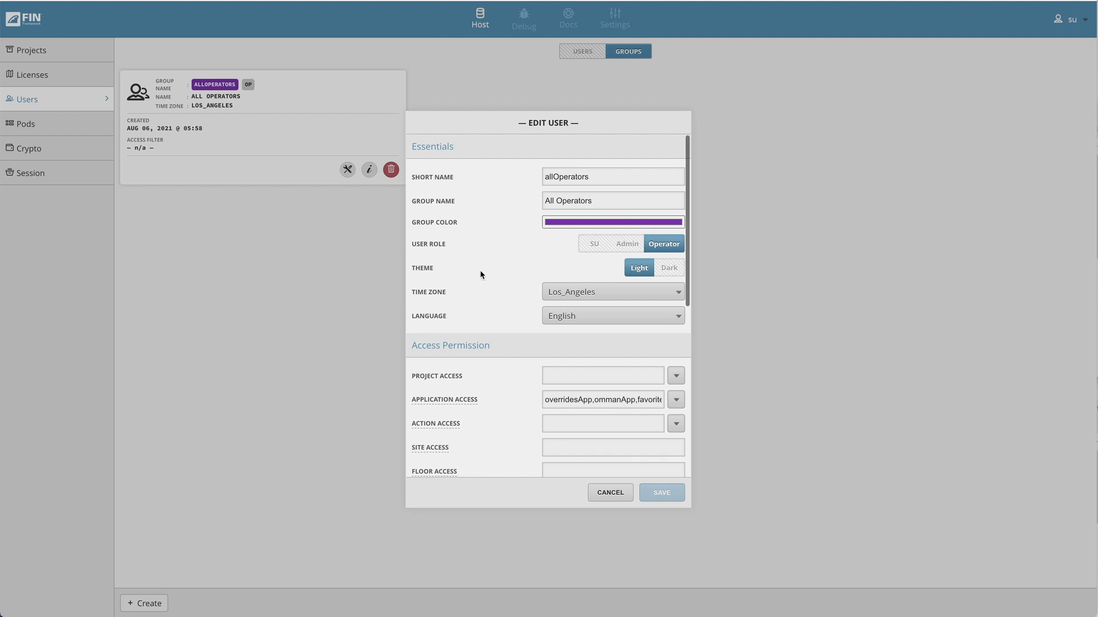
- Review the group's project access, leaving it unchanged
scroll(480, 273, "down", 3)
scroll(487, 268, "down", 1)
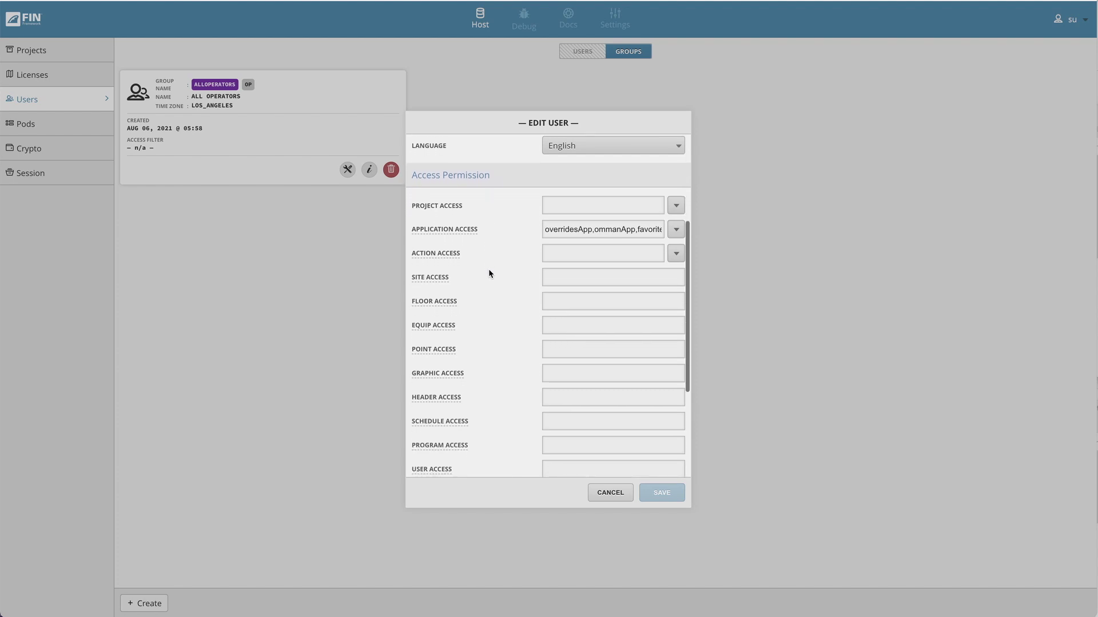
left_click(675, 202)
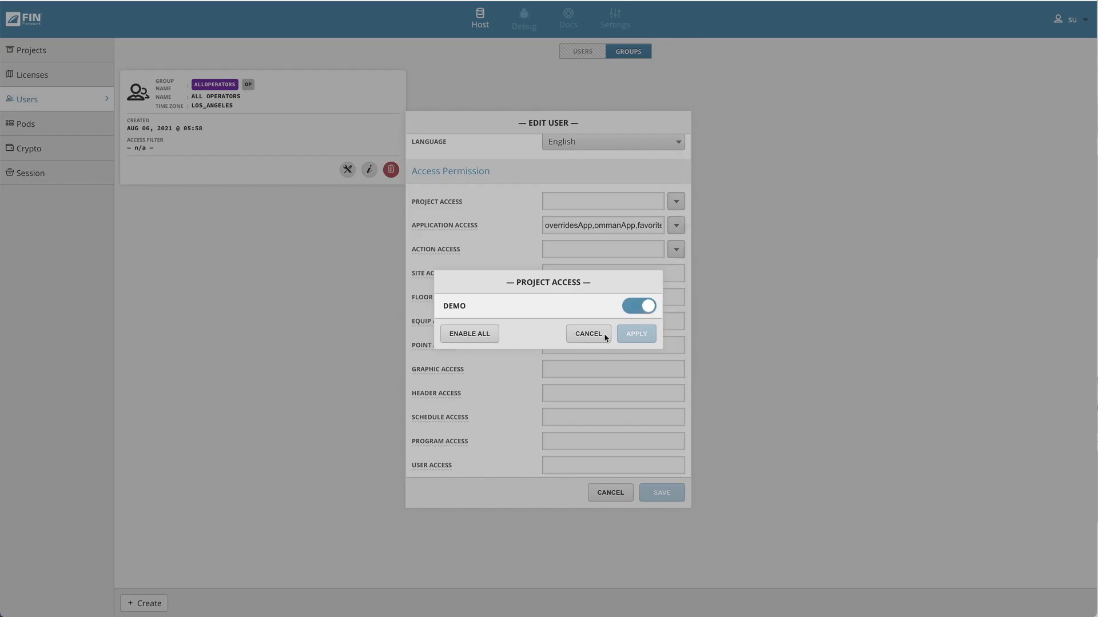
left_click(599, 335)
- Remove O&M Manuals from the group's application access and save the group settings
left_click(676, 225)
scroll(568, 348, "down", 1)
scroll(568, 348, "up", 1)
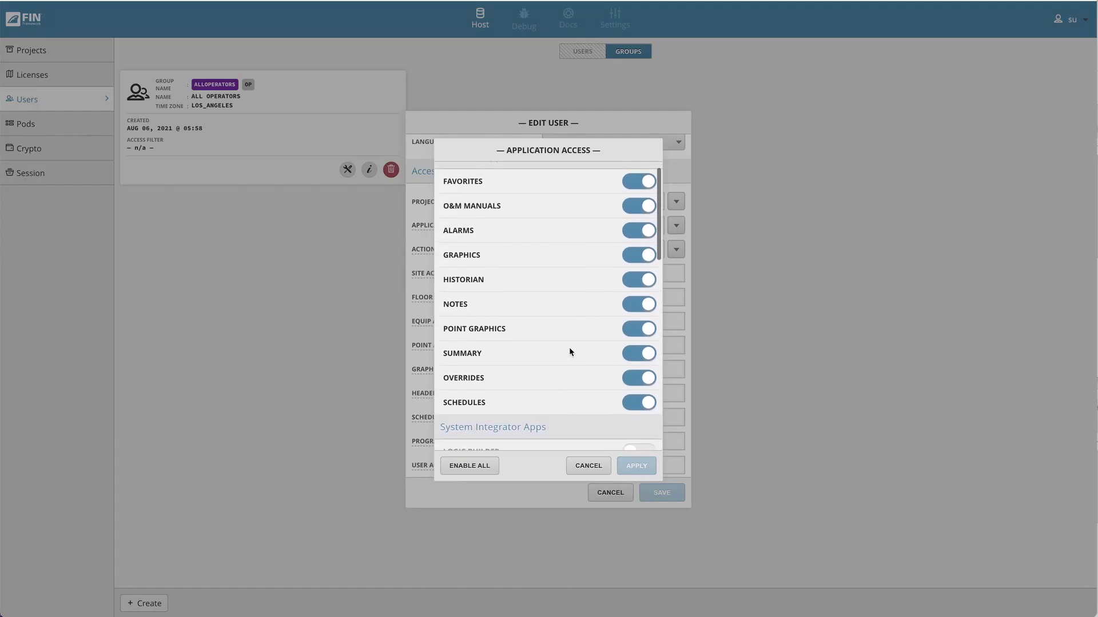
left_click(641, 222)
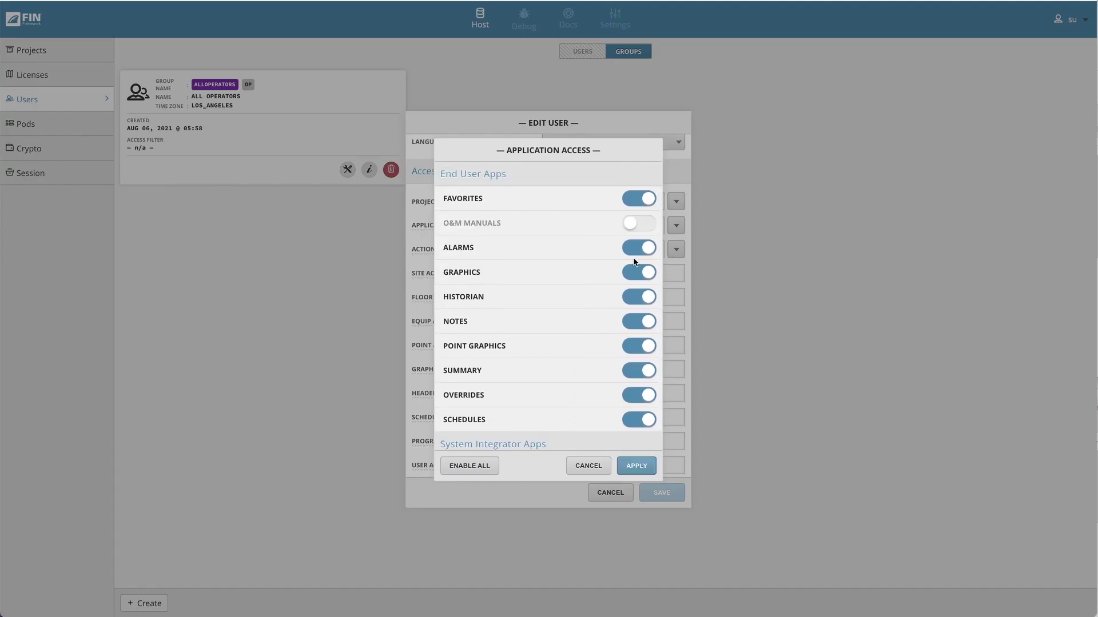
left_click(641, 203)
left_click(635, 466)
scroll(645, 406, "down", 3)
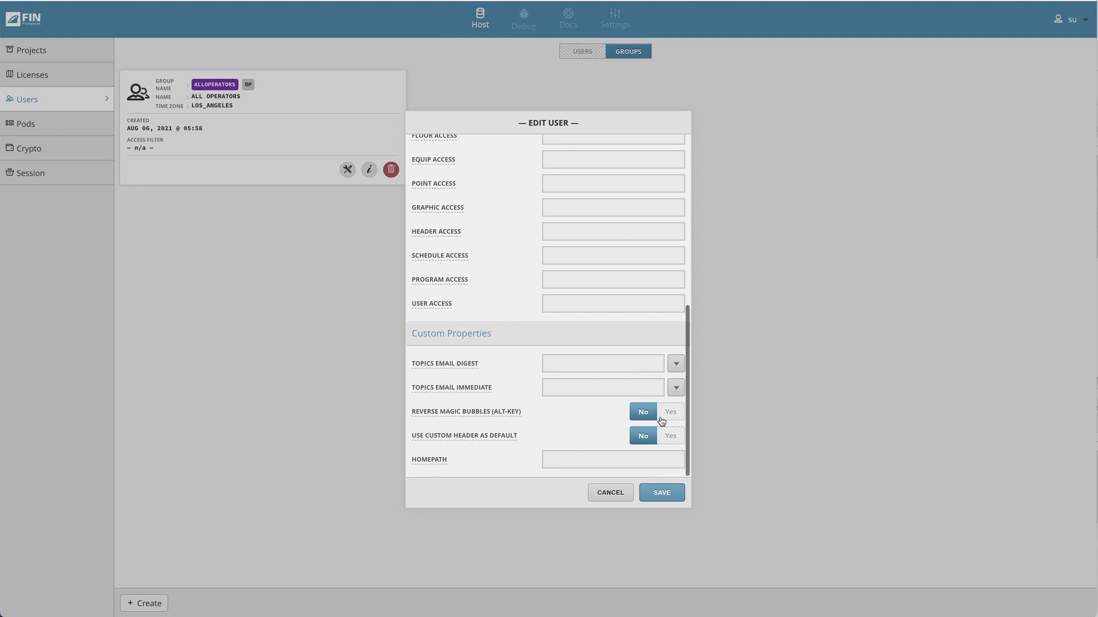
left_click(667, 493)
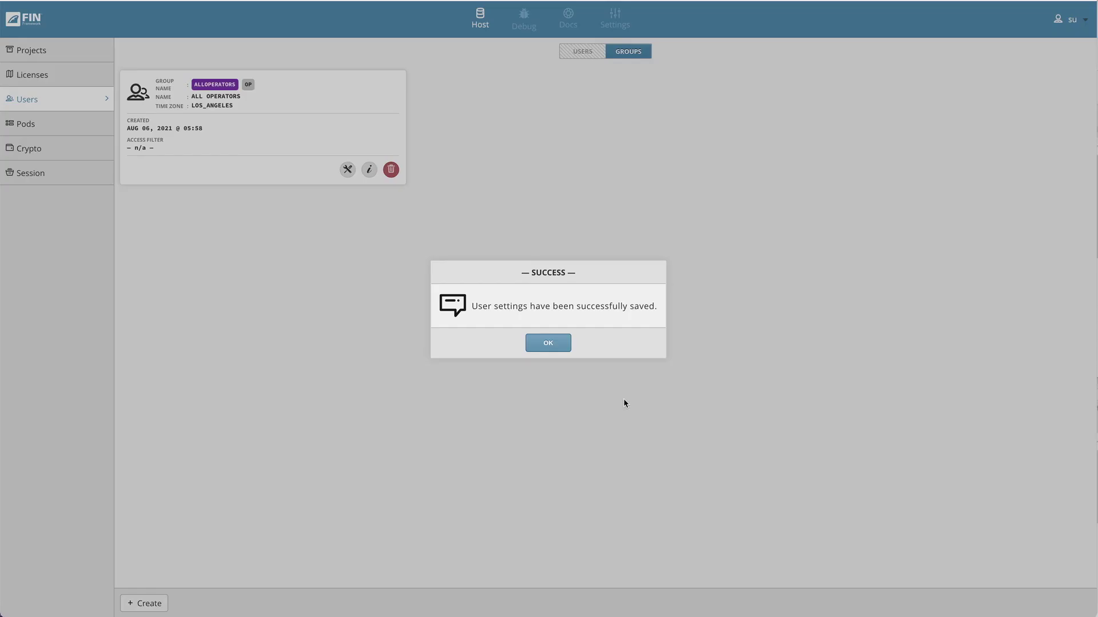
- Fill a new user form: primaryOperator, first name Primary, last name Operator, group All Operators
left_click(545, 344)
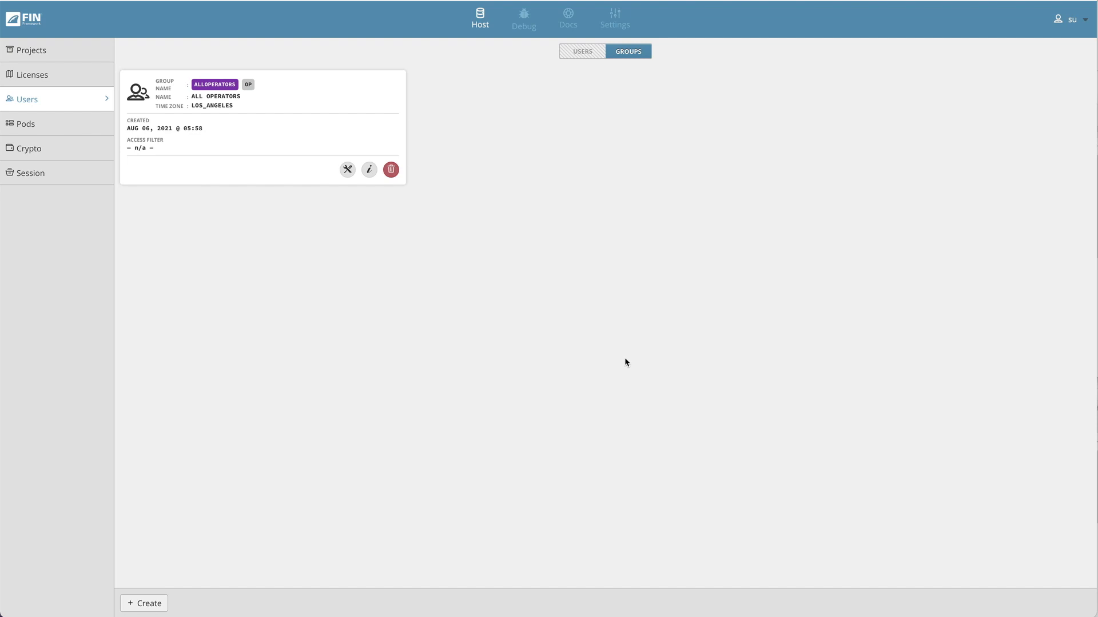
left_click(588, 54)
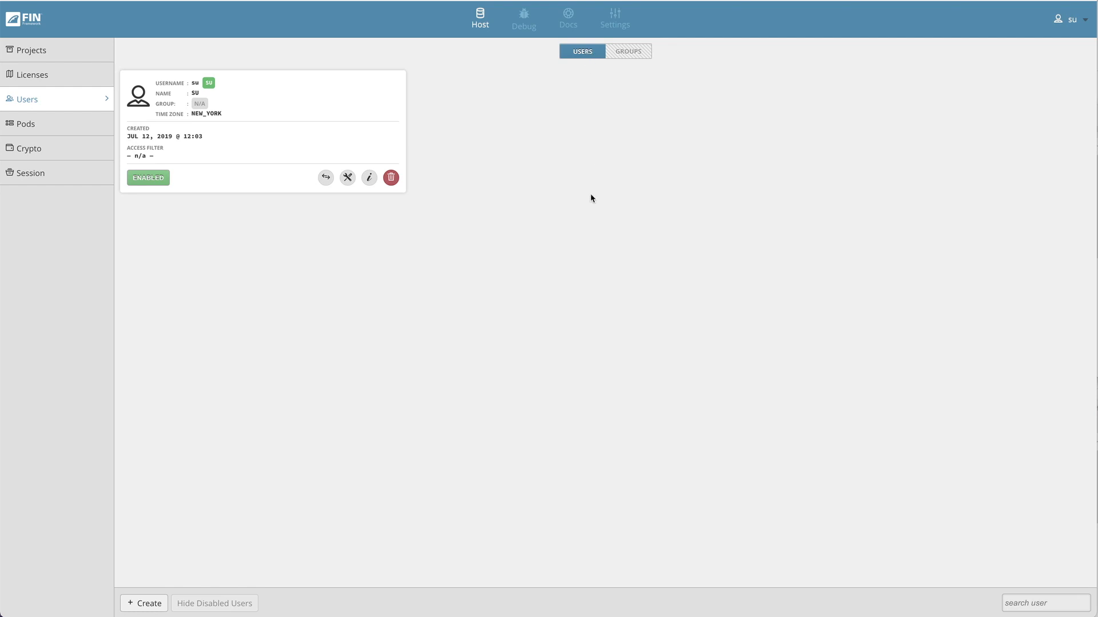
left_click(144, 603)
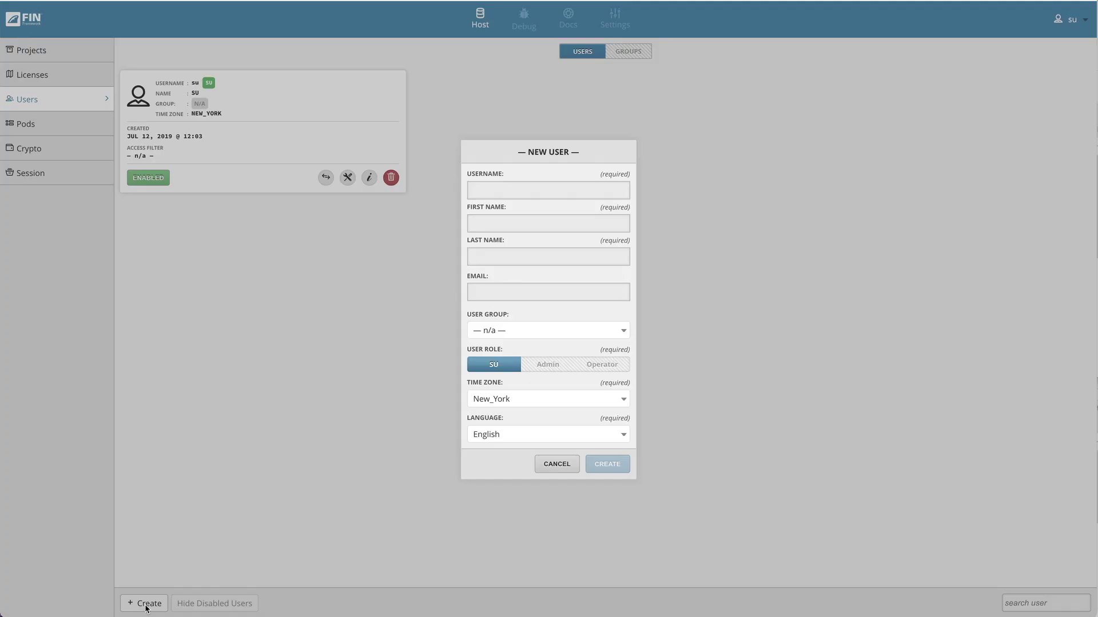
type("primaryOperator")
key("Tab")
type("Primary")
key("Tab")
type("Operator")
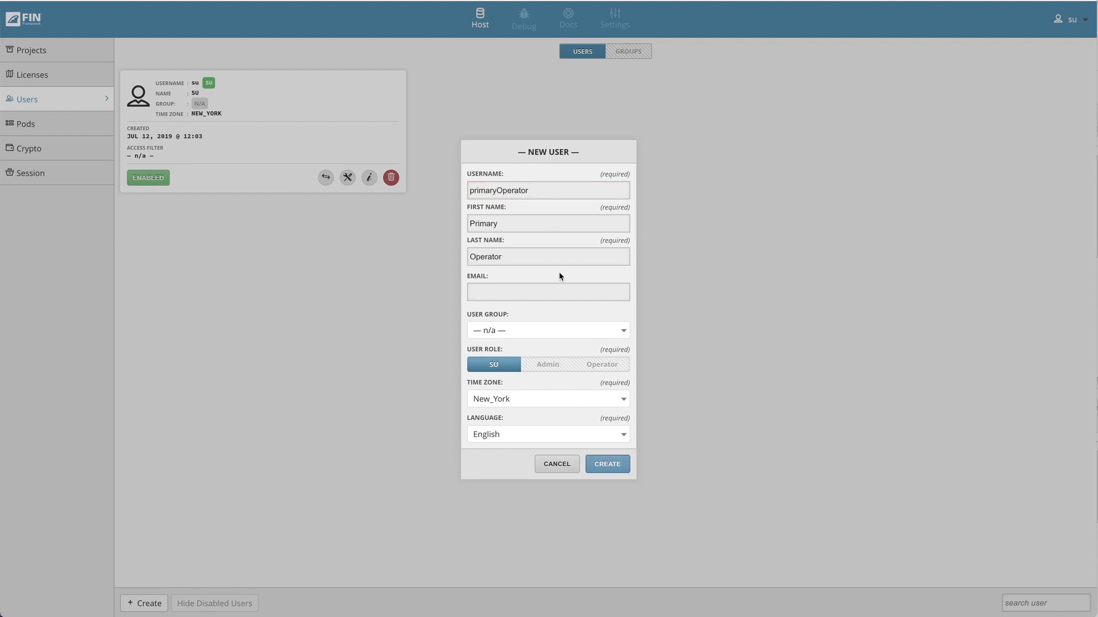
left_click(579, 331)
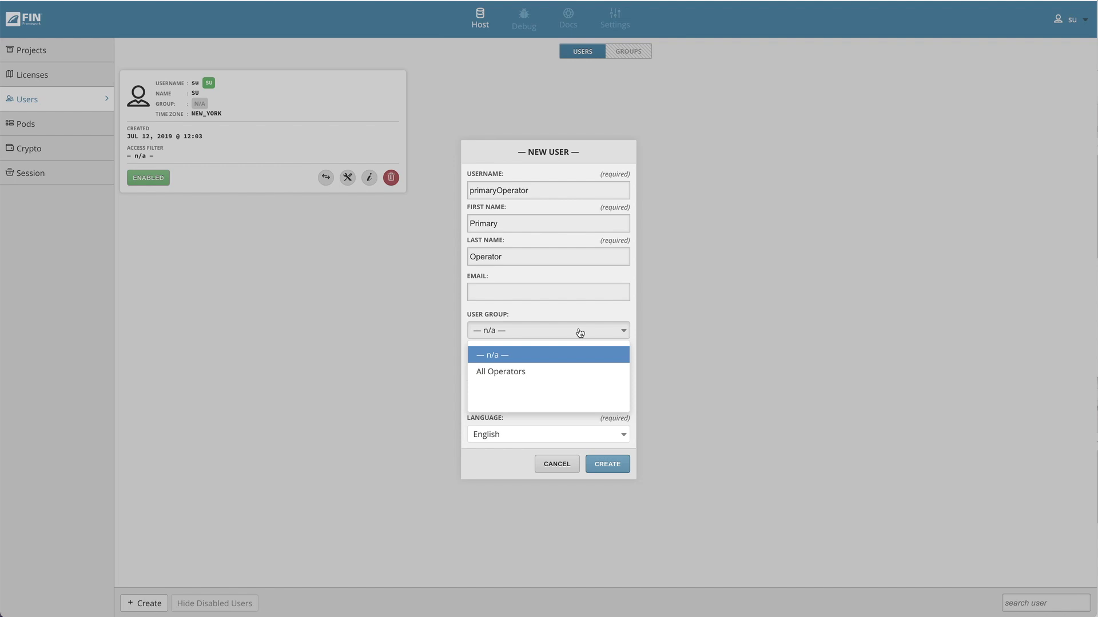
left_click(517, 372)
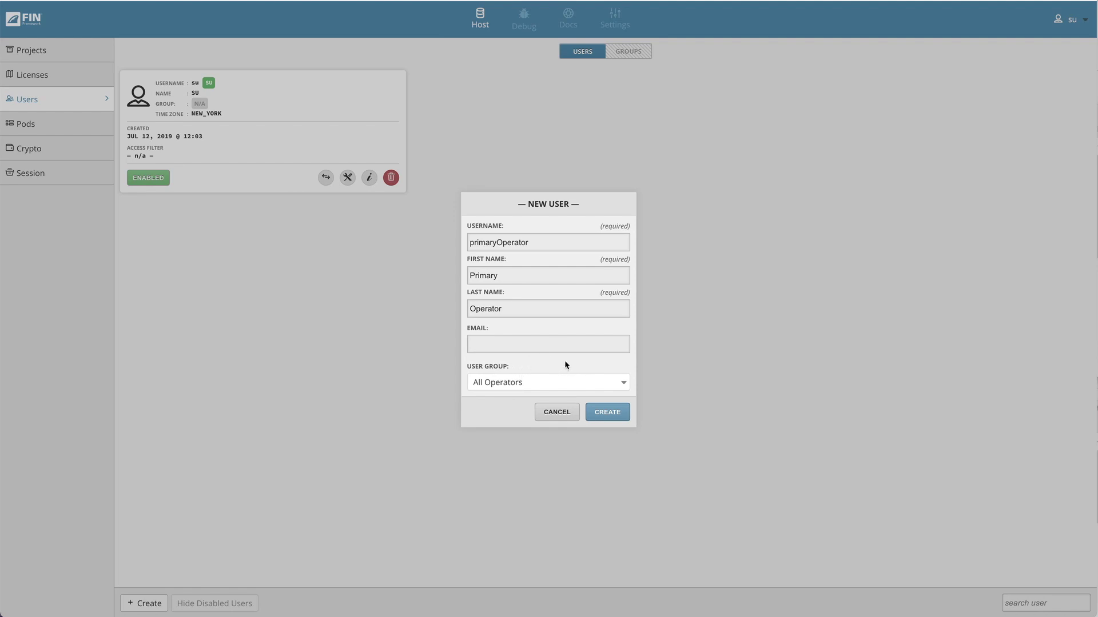
- Create the primaryOperator user and replace its suggested password with a new strong one
left_click(613, 412)
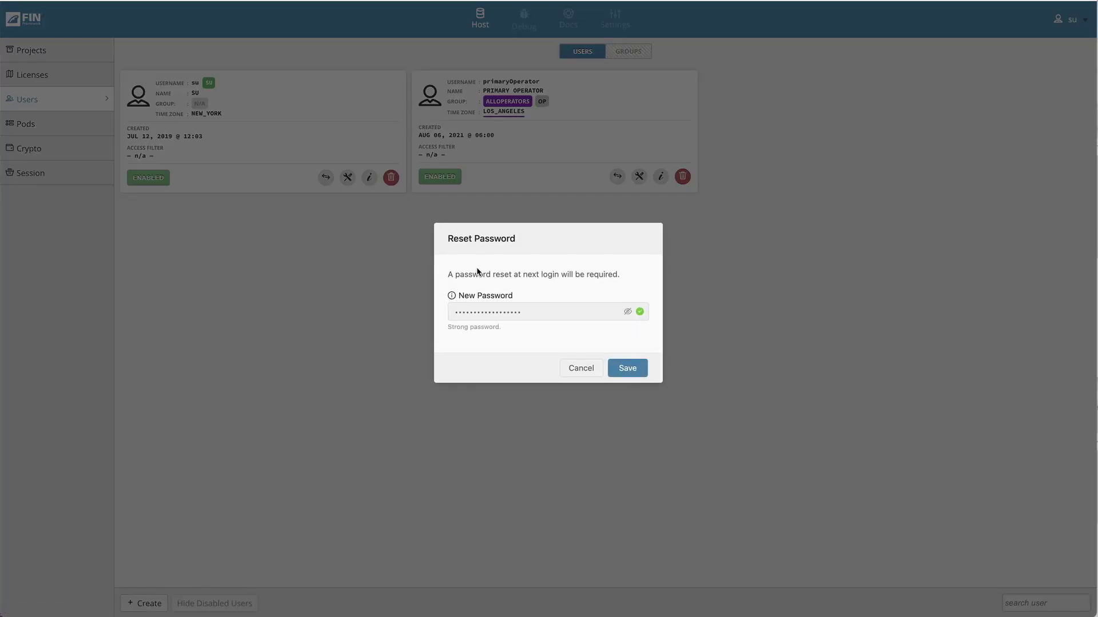
left_click_drag(537, 313, 444, 311)
type("abc123ABC")
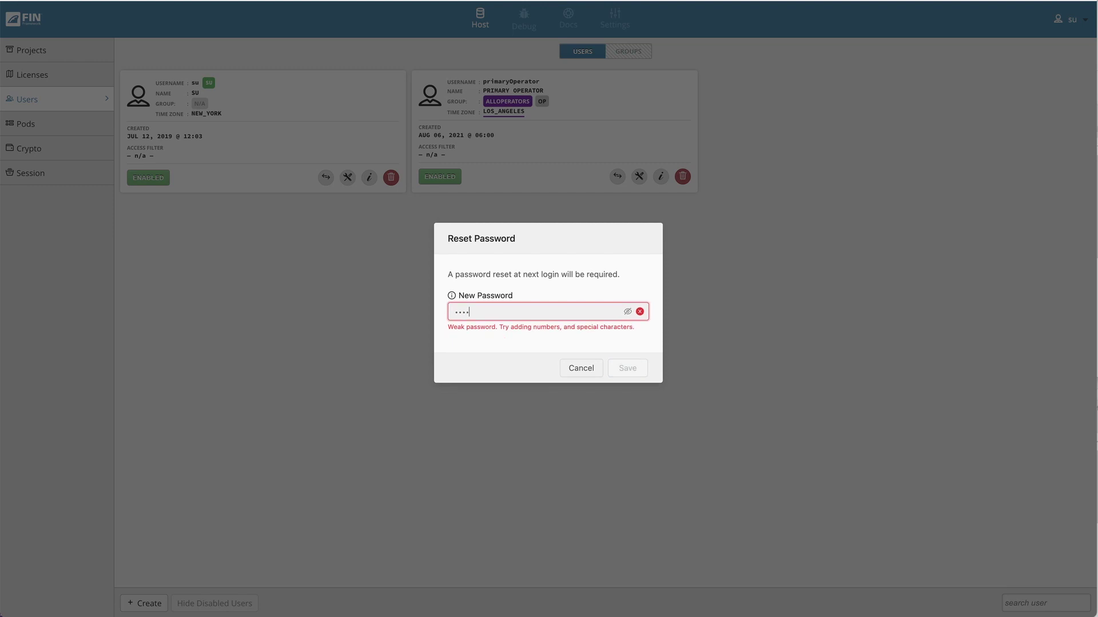
type("D")
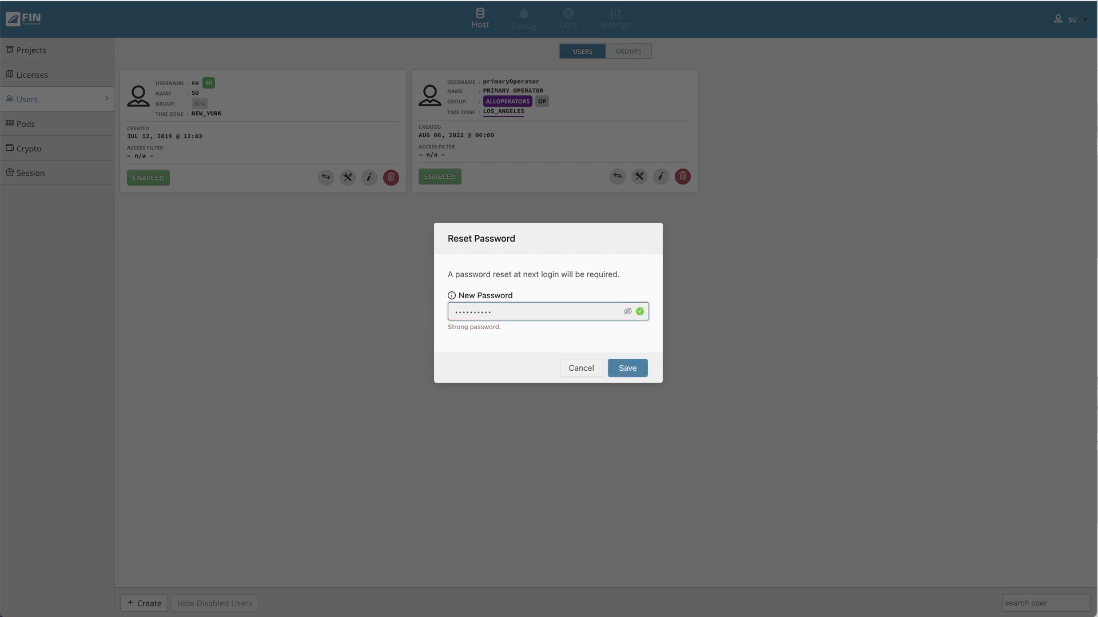
left_click(617, 369)
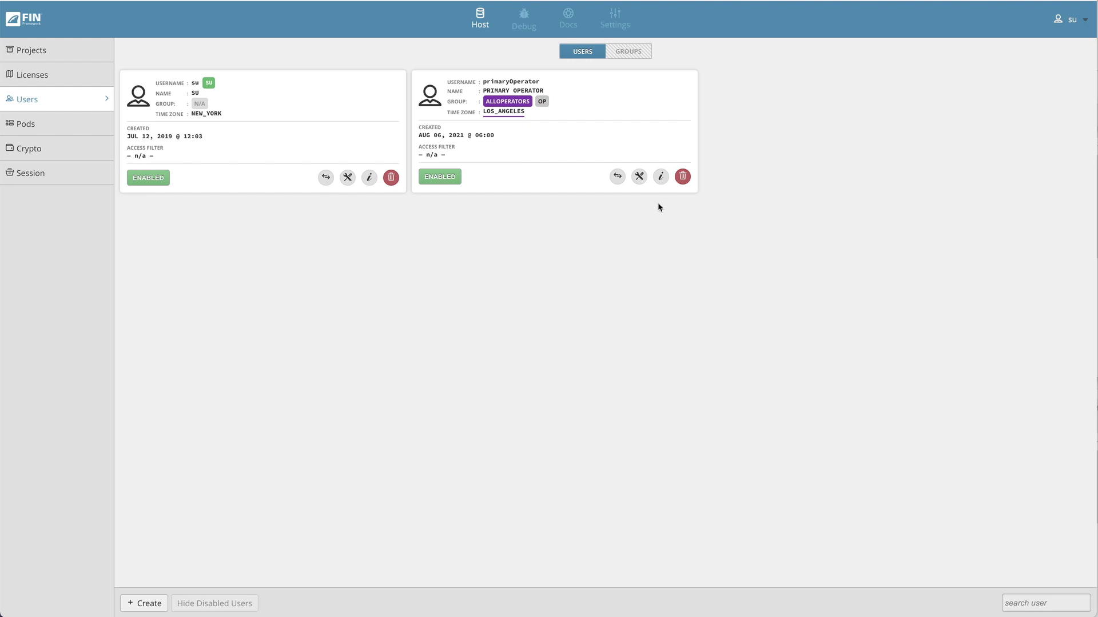
- Save primaryOperator's settings unchanged, keeping the Los_Angeles time zone inherited from its group
left_click(638, 178)
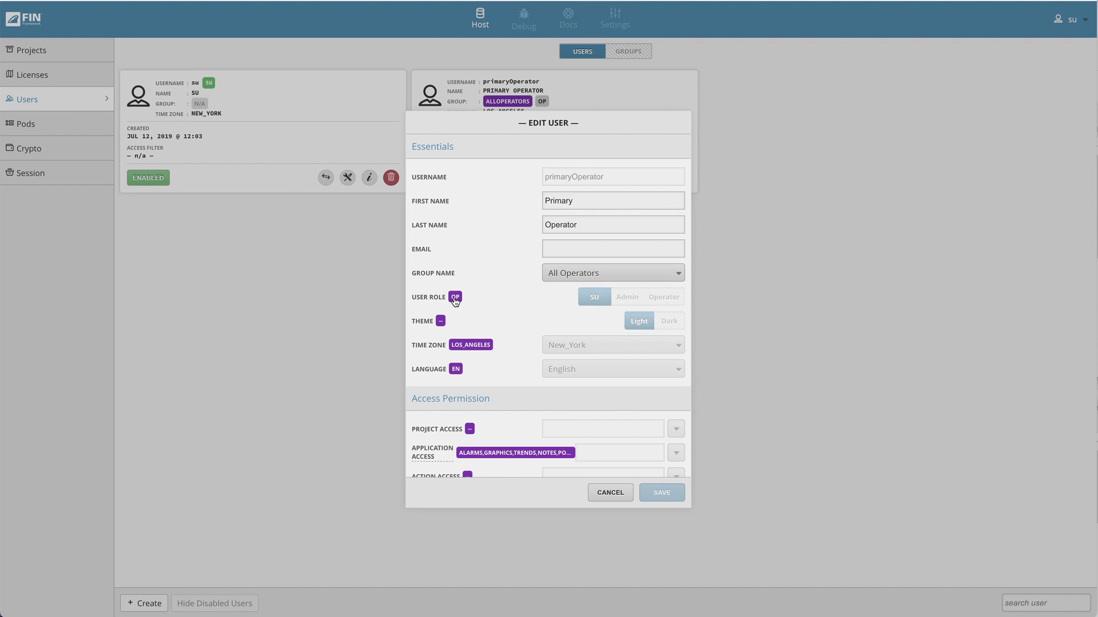
scroll(457, 298, "down", 4)
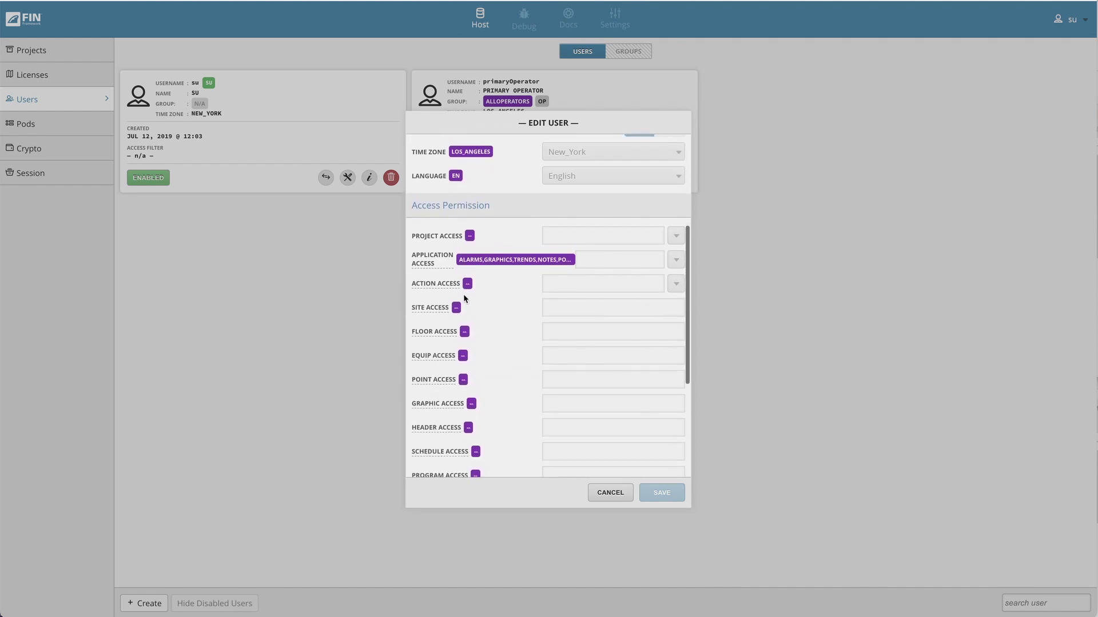
scroll(463, 294, "down", 4)
scroll(469, 290, "up", 3)
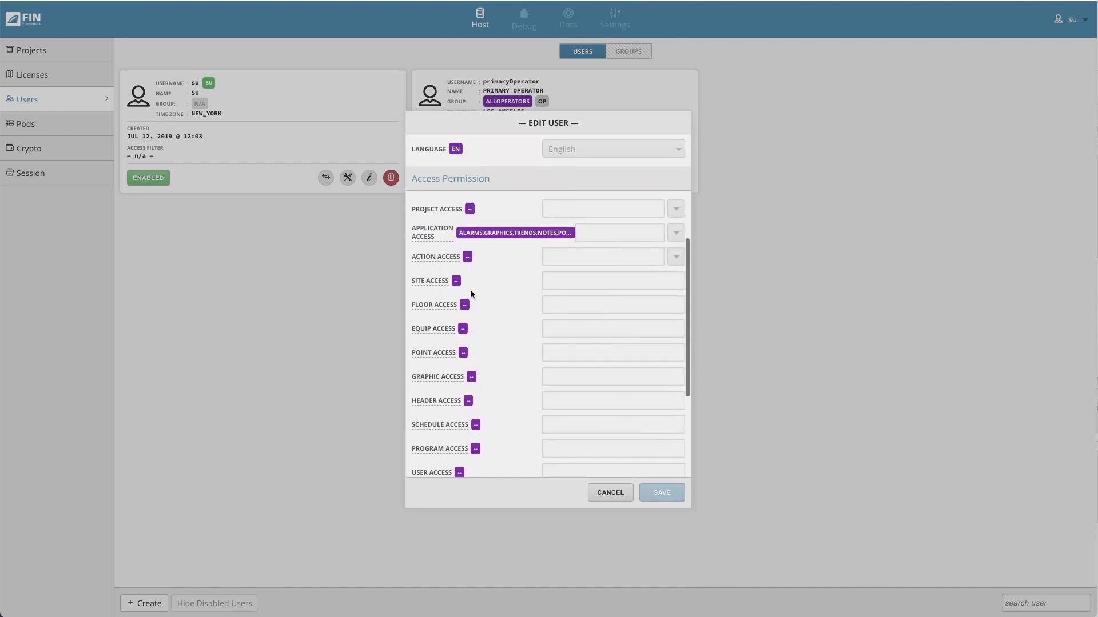
scroll(470, 289, "up", 3)
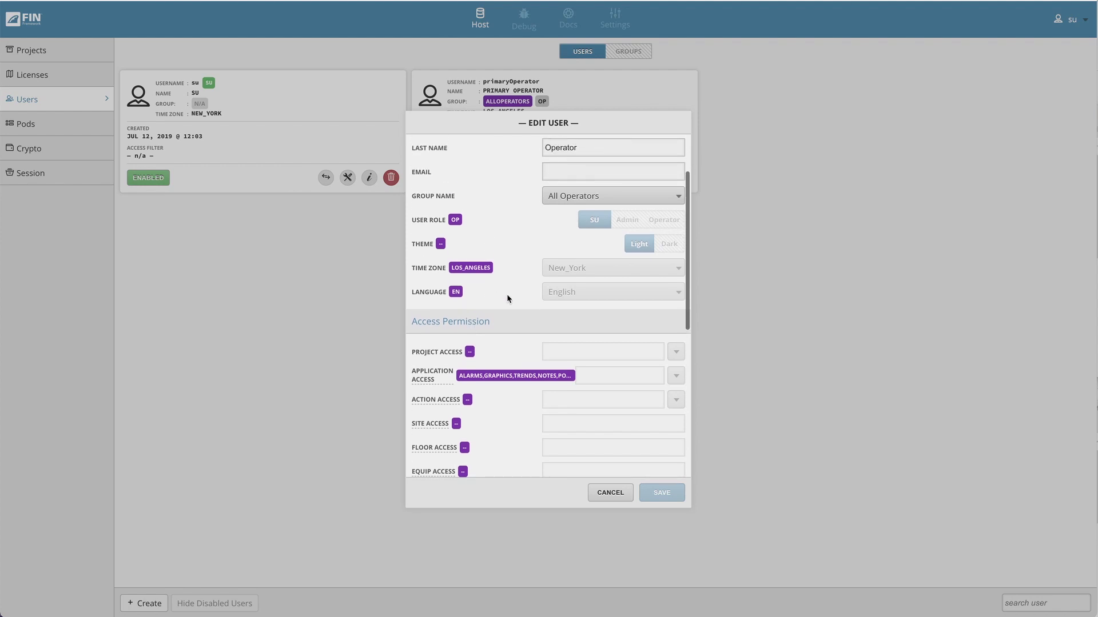
scroll(507, 298, "up", 1)
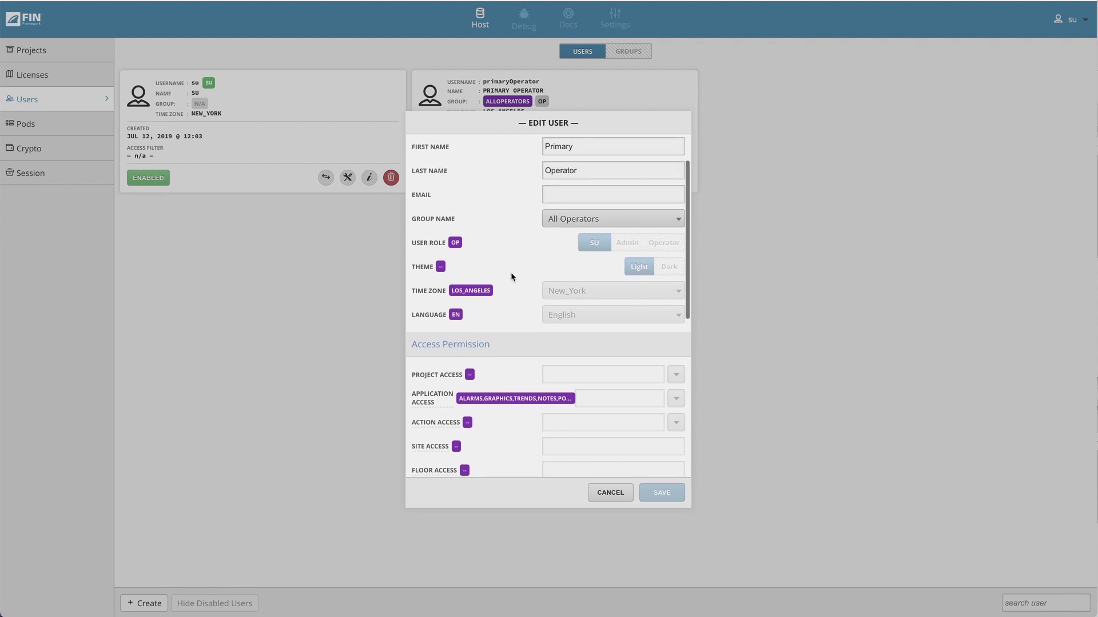
left_click(485, 292)
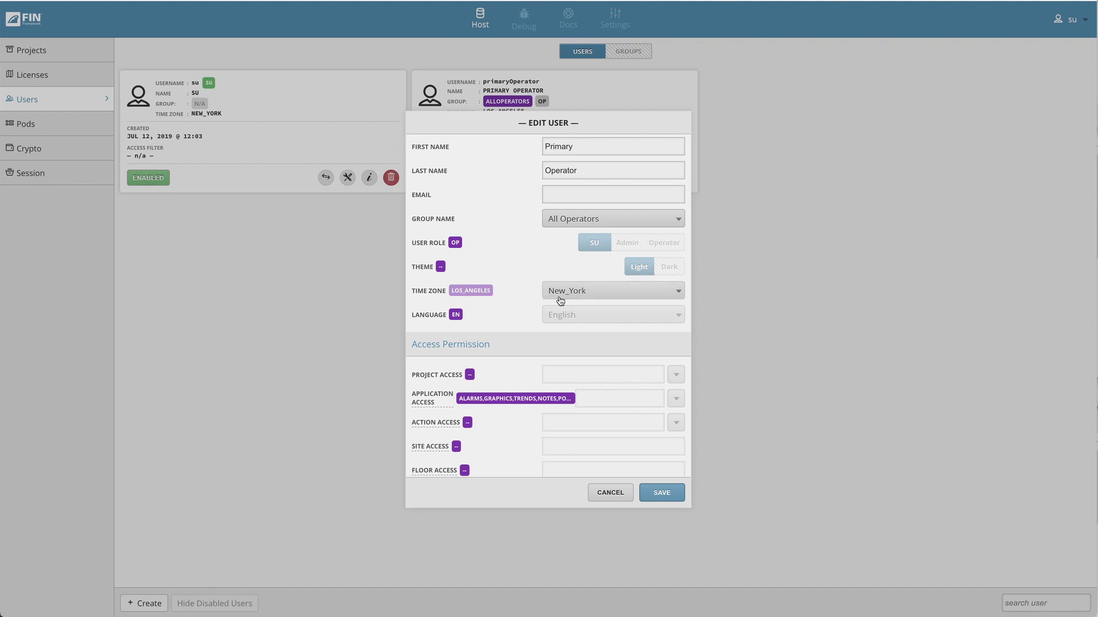
left_click(480, 295)
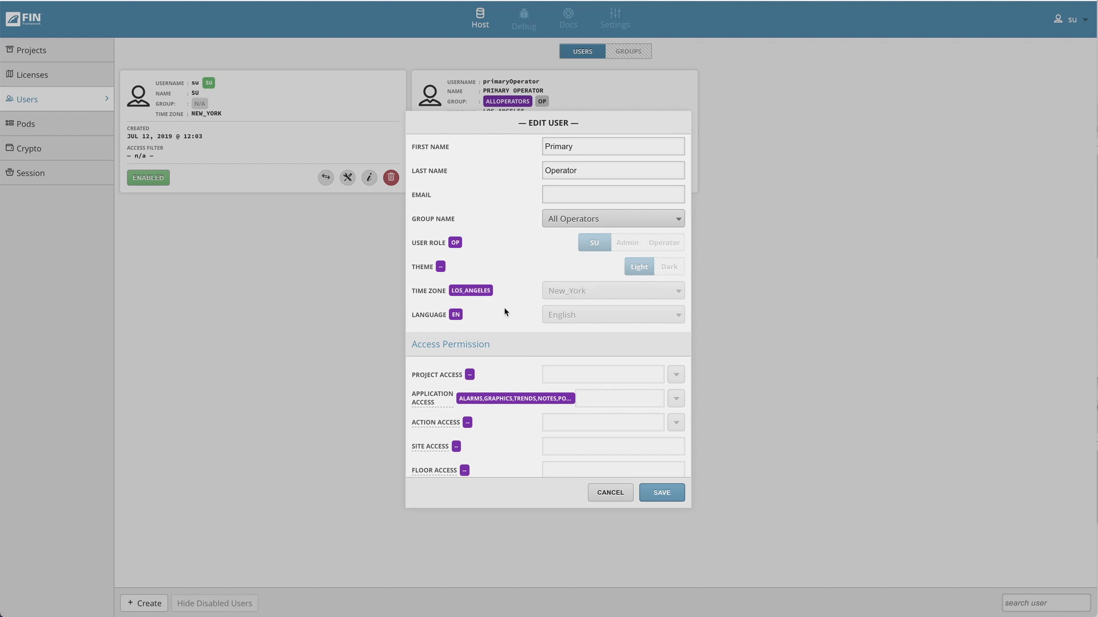
scroll(518, 309, "down", 5)
scroll(518, 309, "up", 5)
left_click(663, 493)
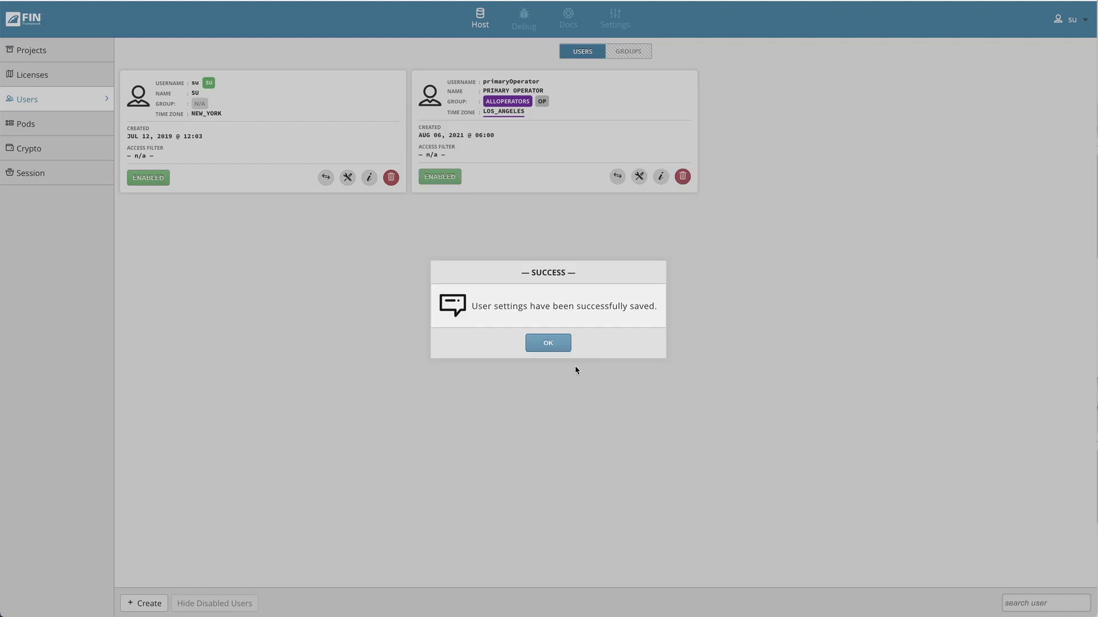
- Move the superuser into All Super Users, inheriting the LOS_ANGELES time zone, and save
left_click(575, 369)
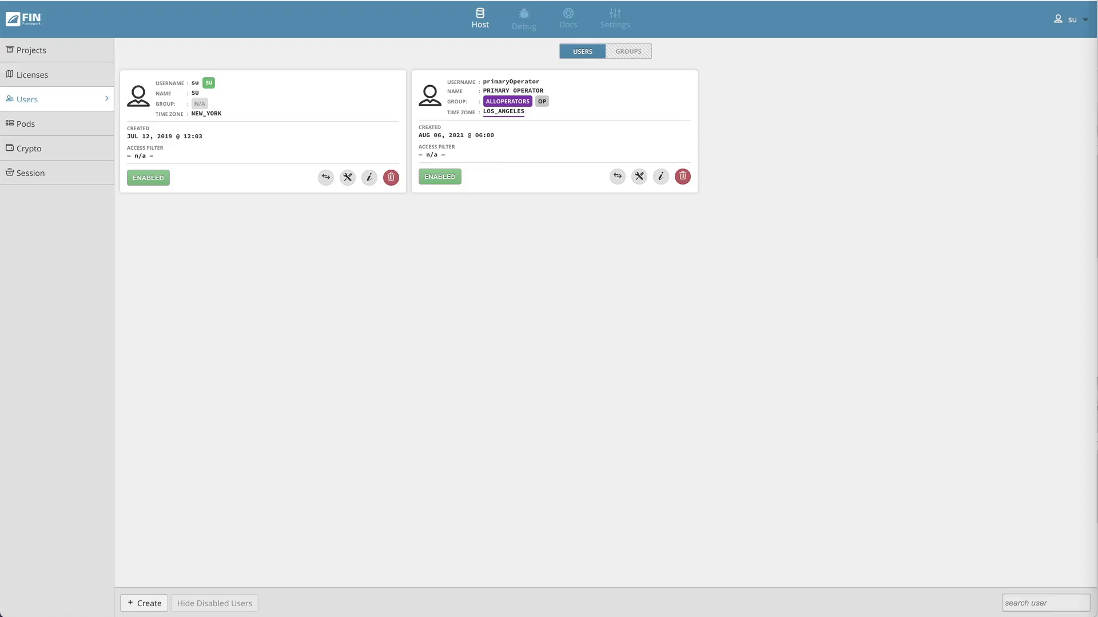
left_click(347, 178)
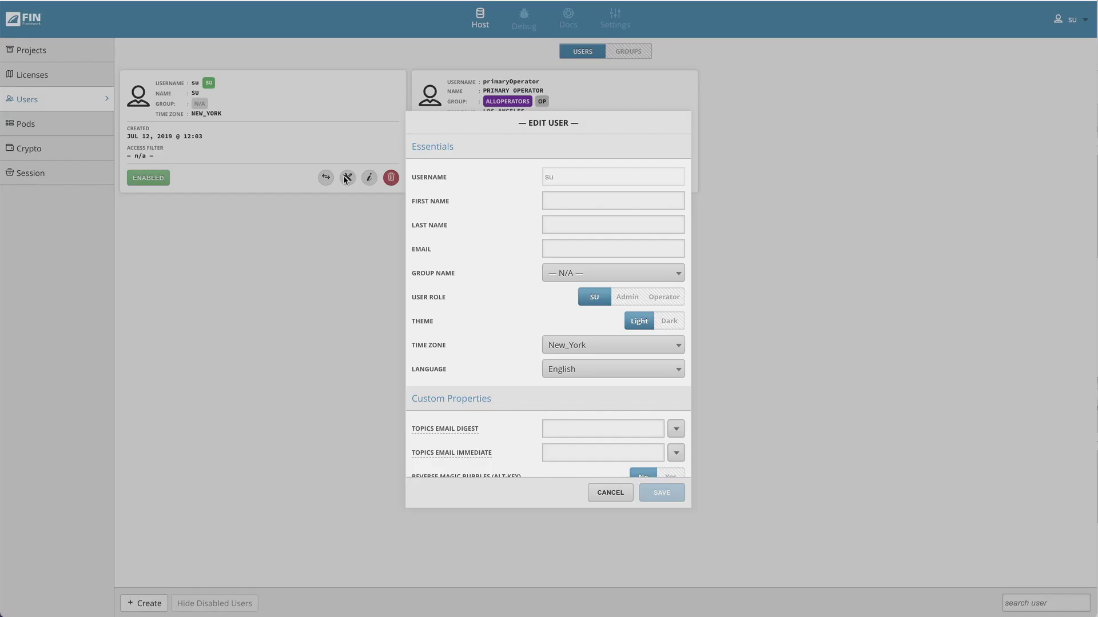
left_click(609, 275)
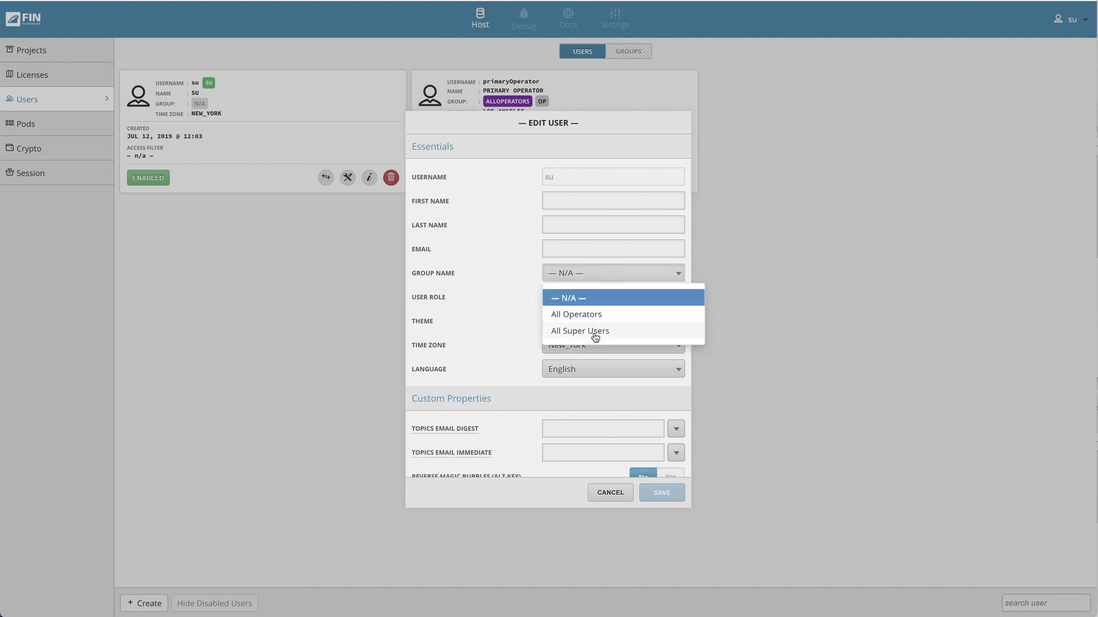
left_click(595, 334)
scroll(543, 309, "down", 2)
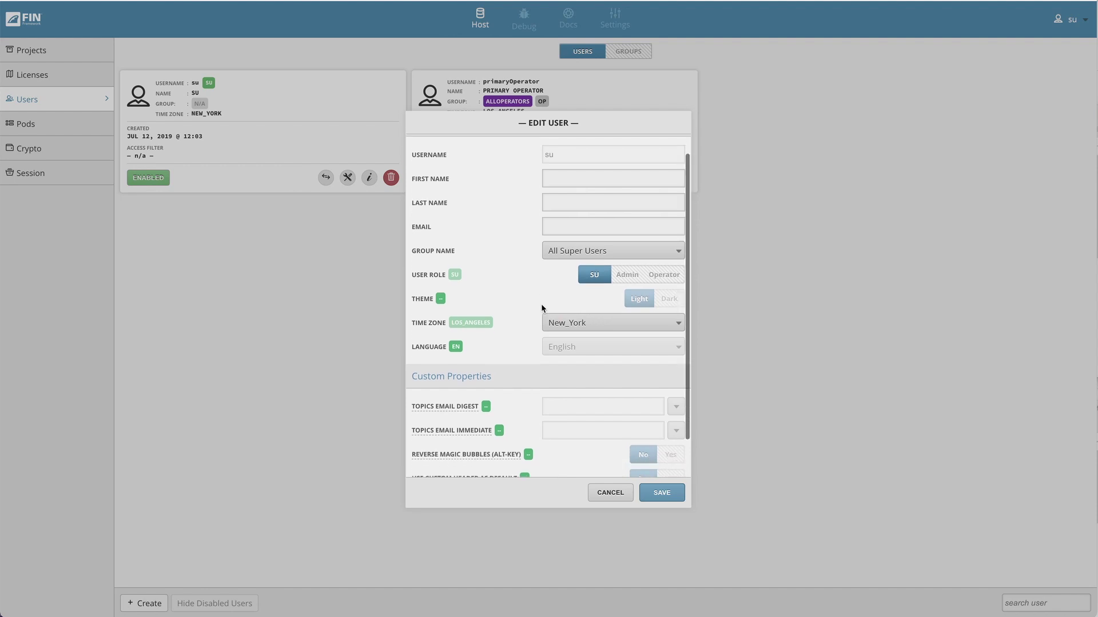
scroll(541, 304, "down", 2)
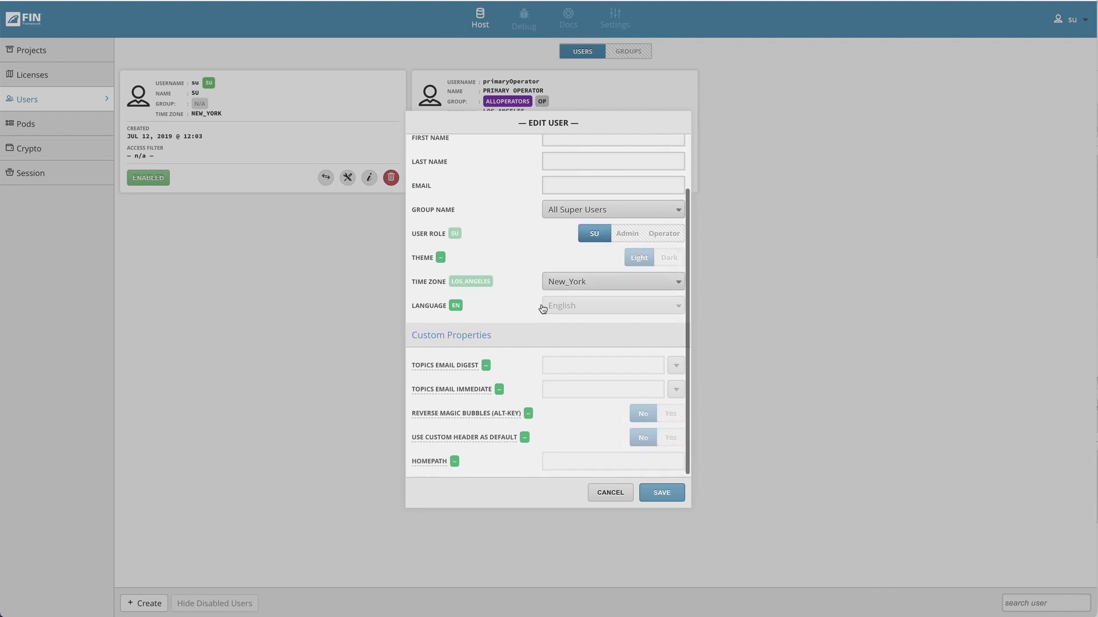
left_click(476, 285)
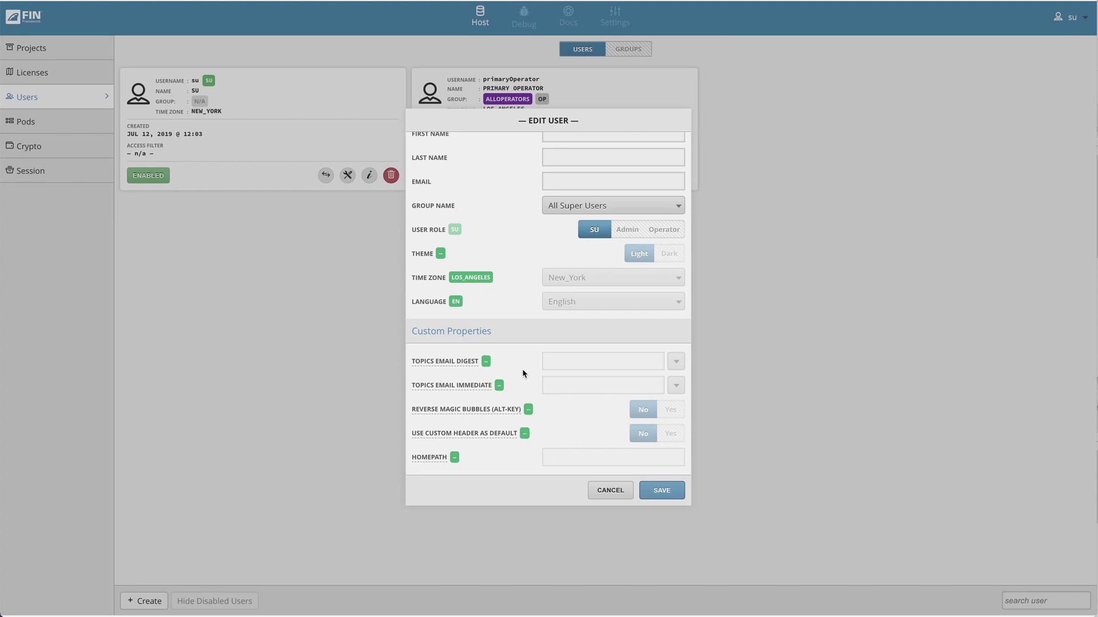
left_click(662, 494)
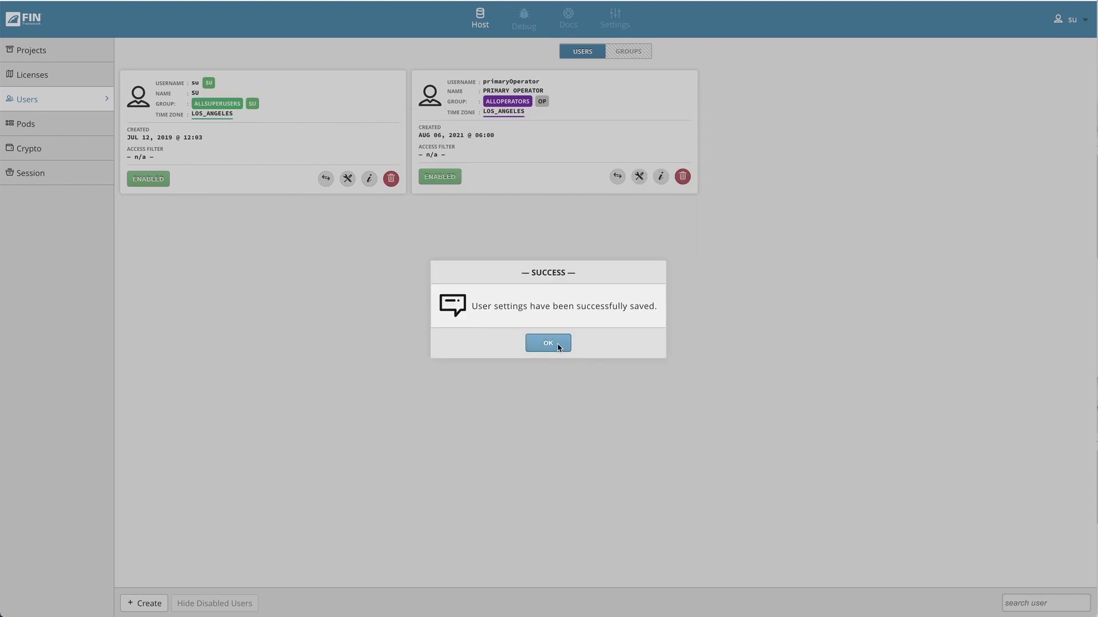
- Set the su user's Group Name to — N/A — and save the account
left_click(559, 346)
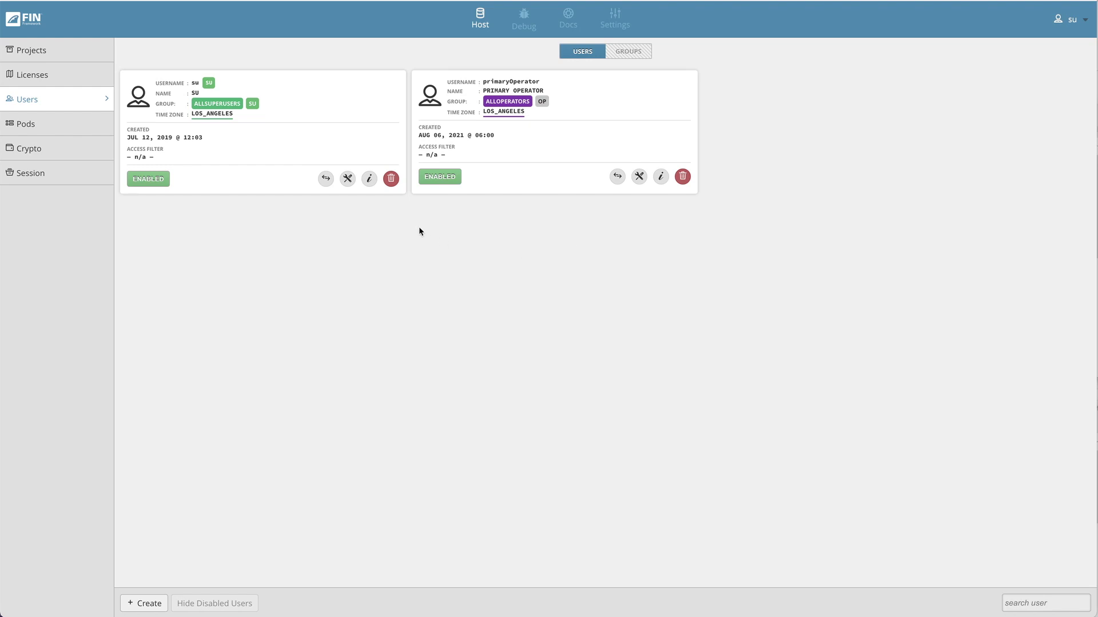
left_click(347, 179)
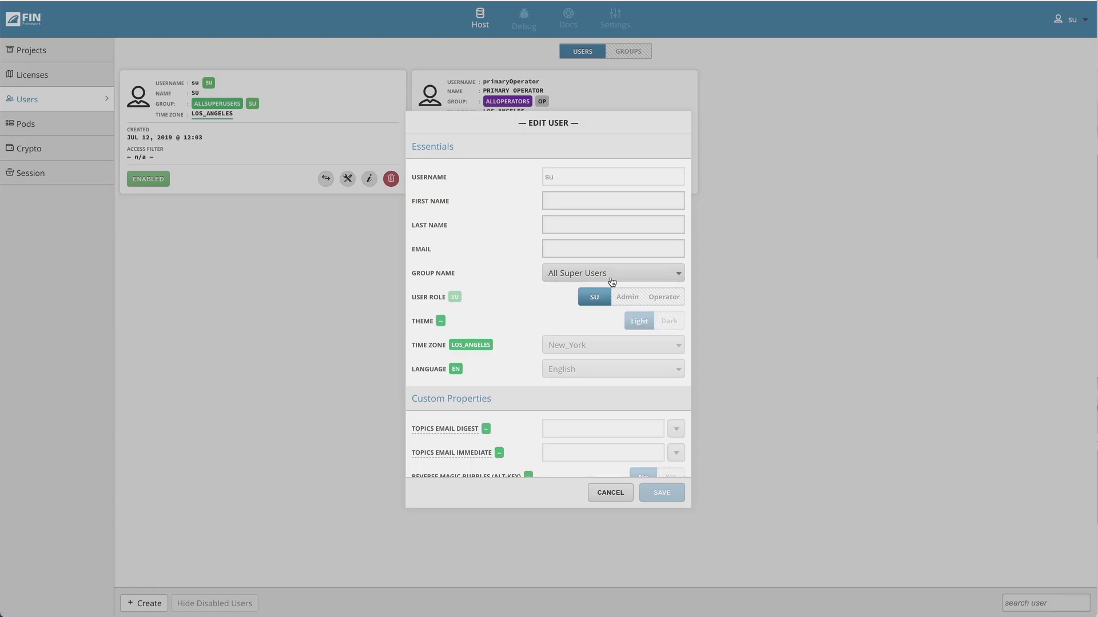
left_click(646, 279)
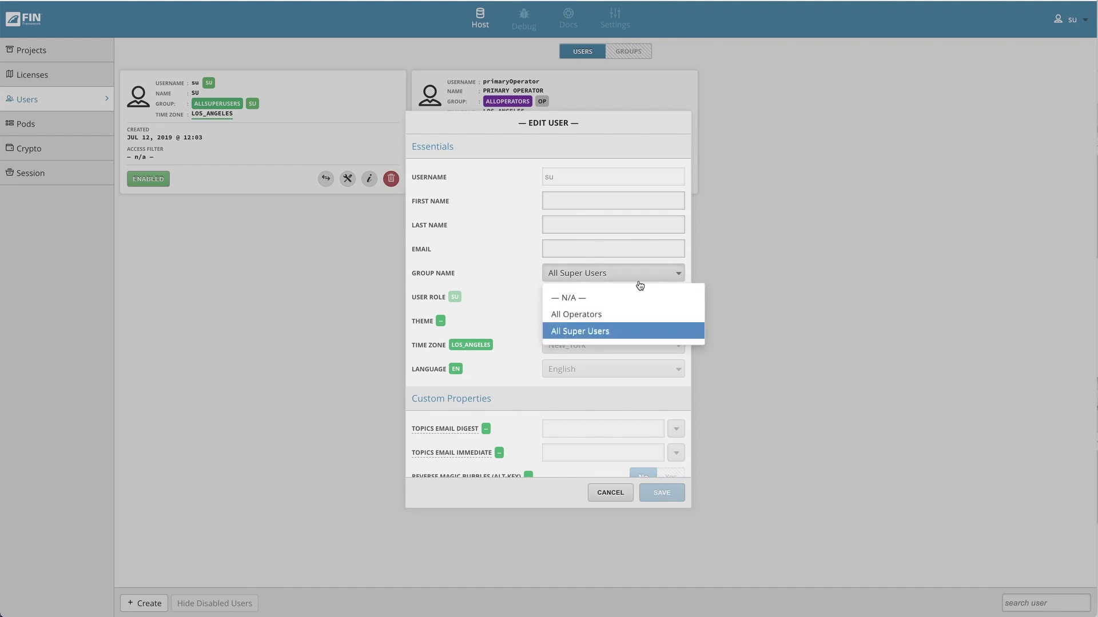
left_click(588, 299)
scroll(569, 322, "down", 1)
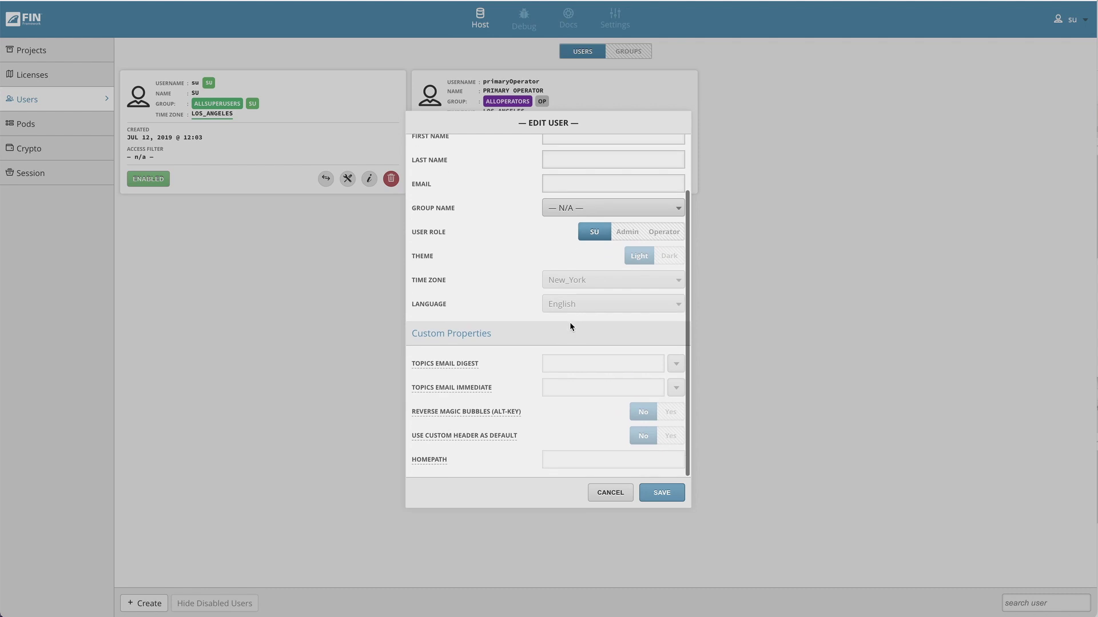
scroll(570, 321, "up", 1)
scroll(536, 307, "down", 1)
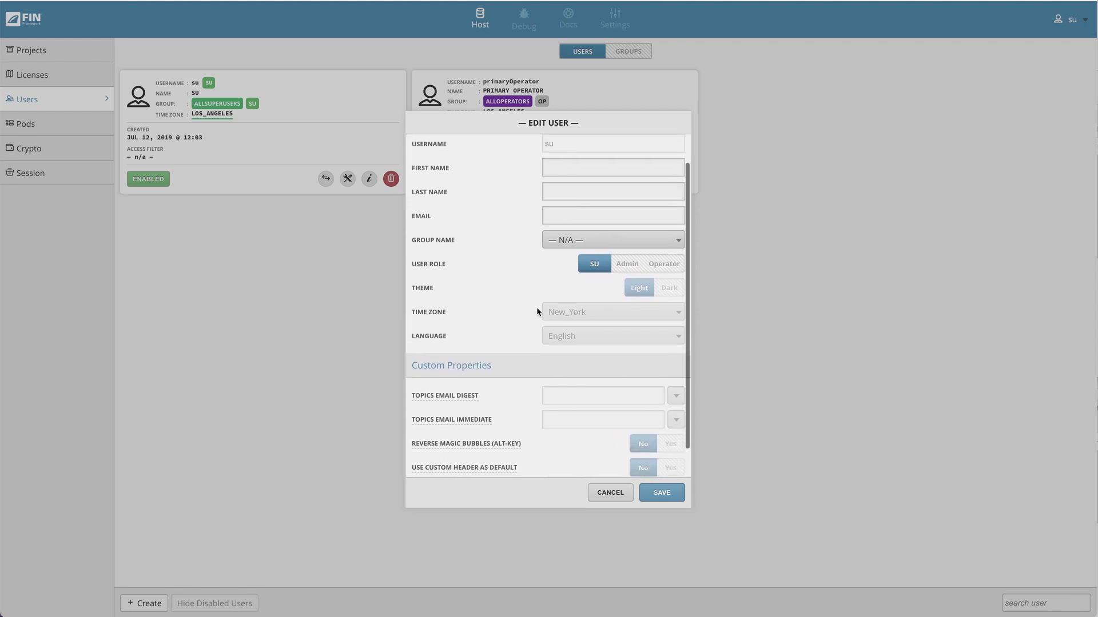
left_click(655, 493)
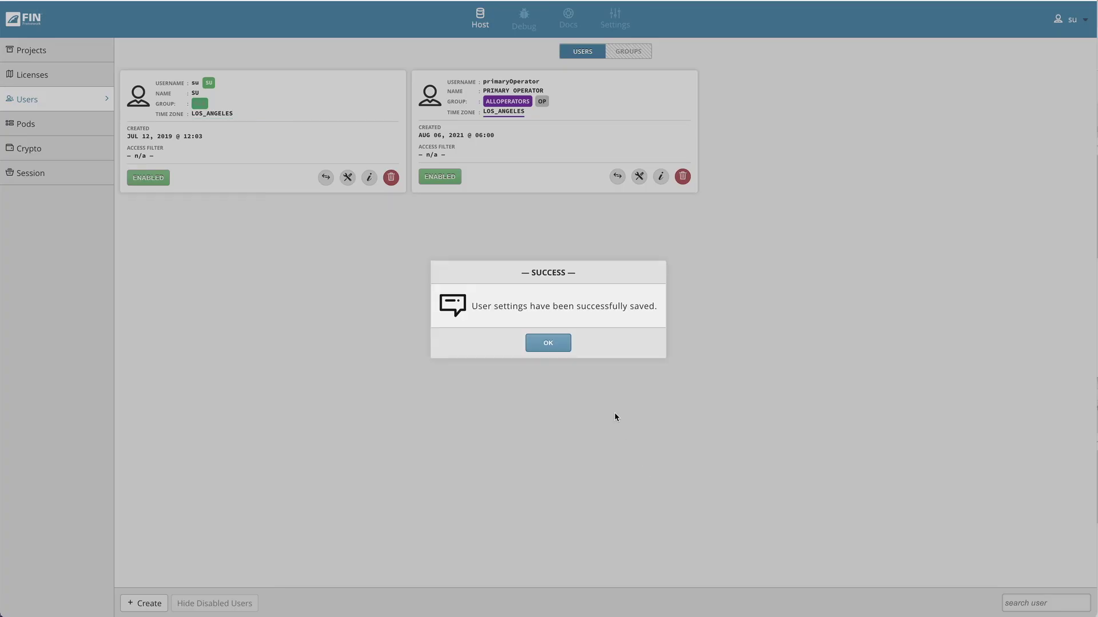
left_click(553, 343)
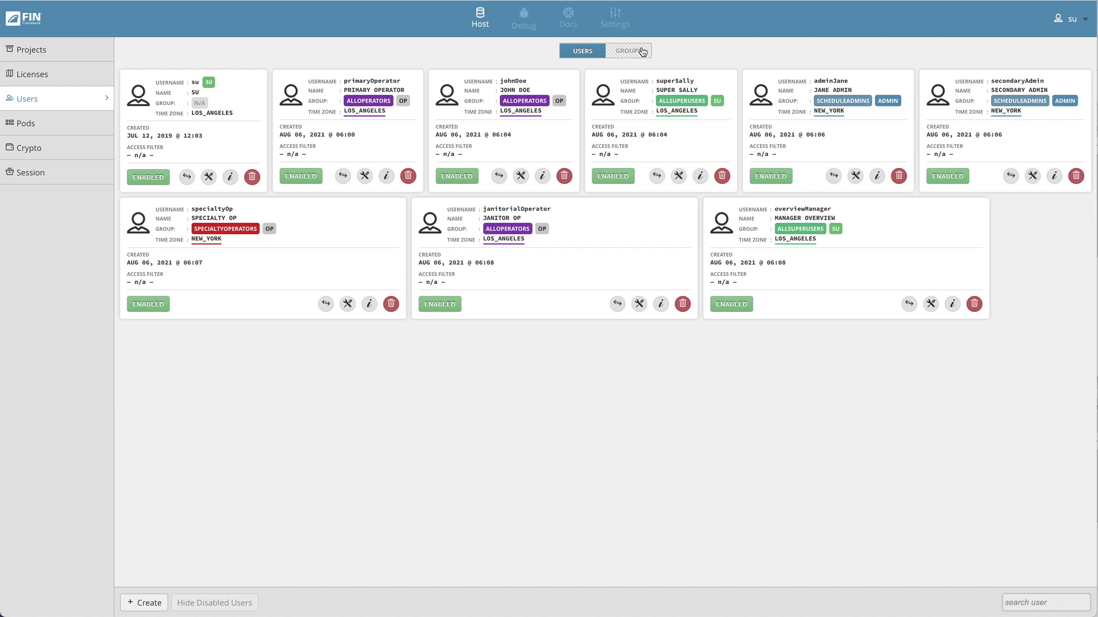
- Switch to the Groups view listing ALLOPERATORS, ALLSUPERUSERS, SCHEDULEADMINS and SPECIALTYOPERATORS
left_click(642, 52)
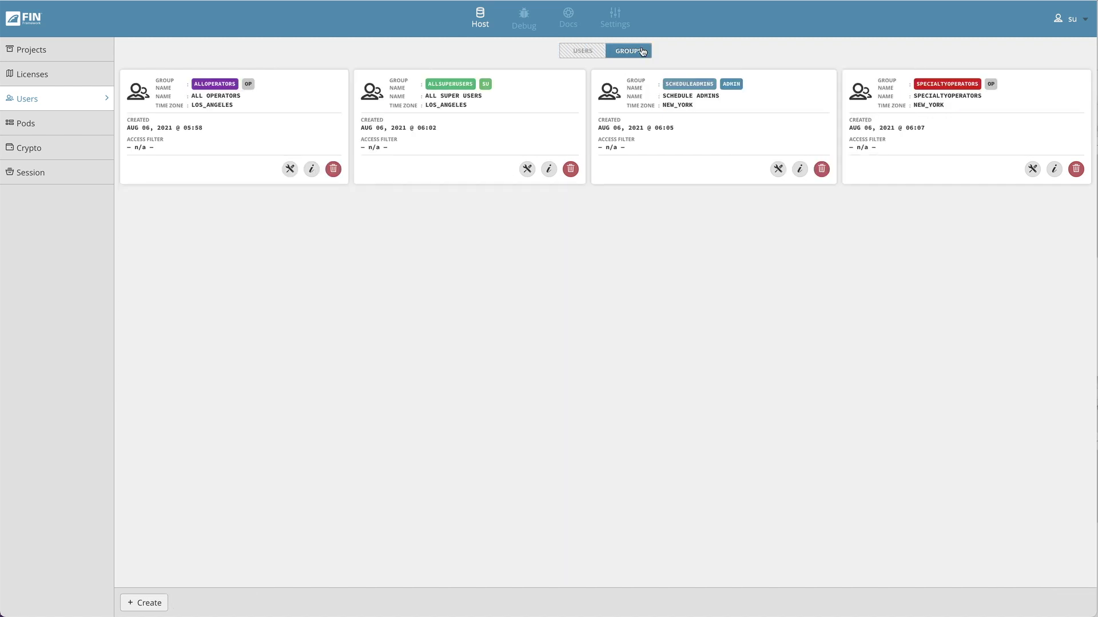